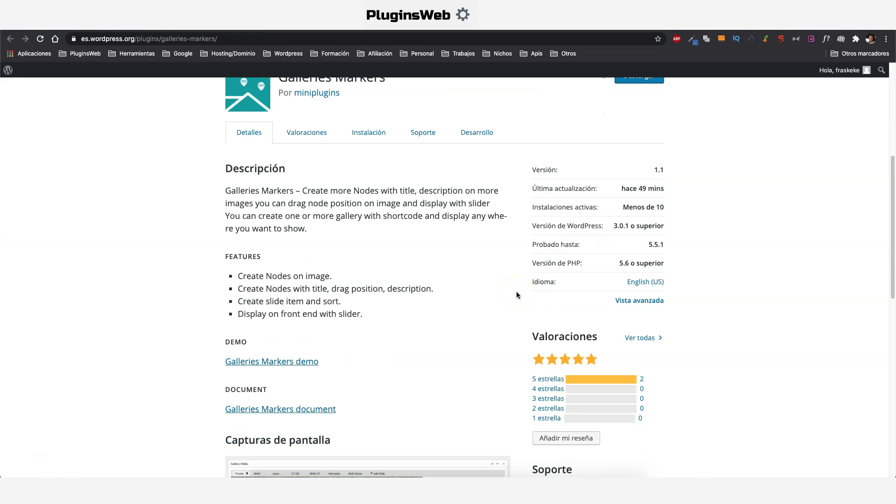
Review the Galleries Markers plugin's description and open its demo page at the car gallery
scroll(517, 294, up, 3)
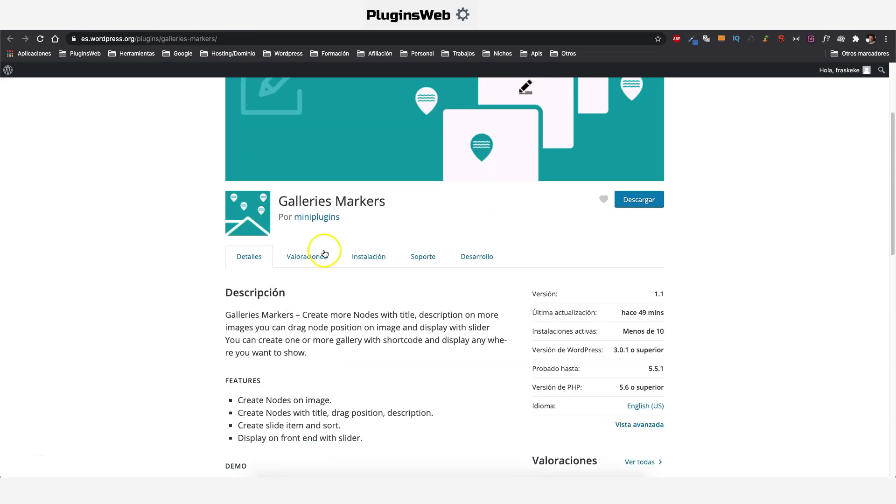
click(370, 238)
scroll(370, 239, down, 3)
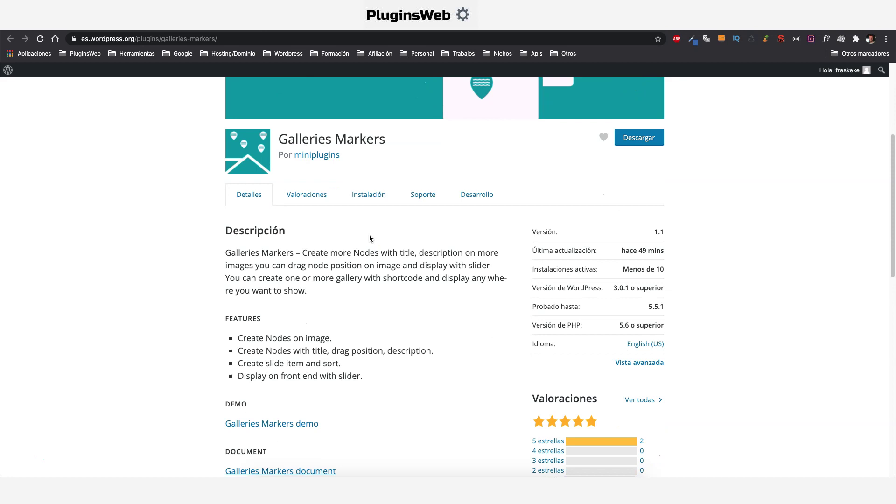
scroll(370, 239, down, 2)
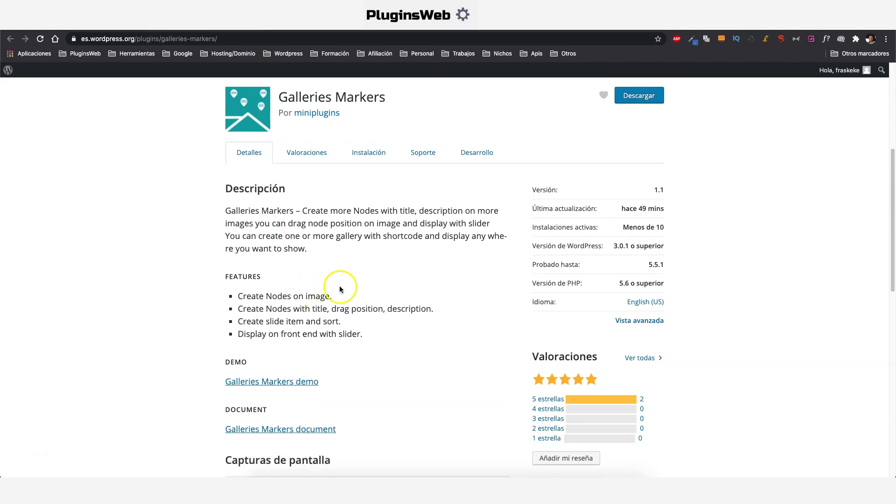
click(278, 381)
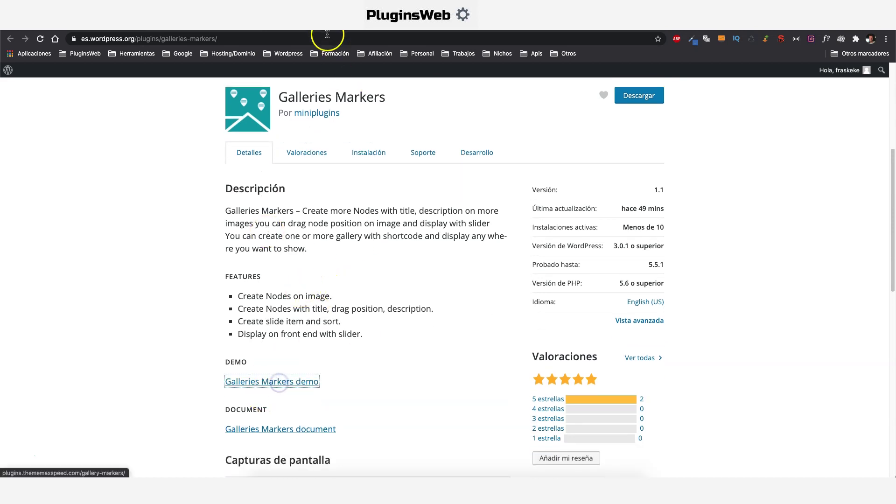
scroll(358, 222, down, 1)
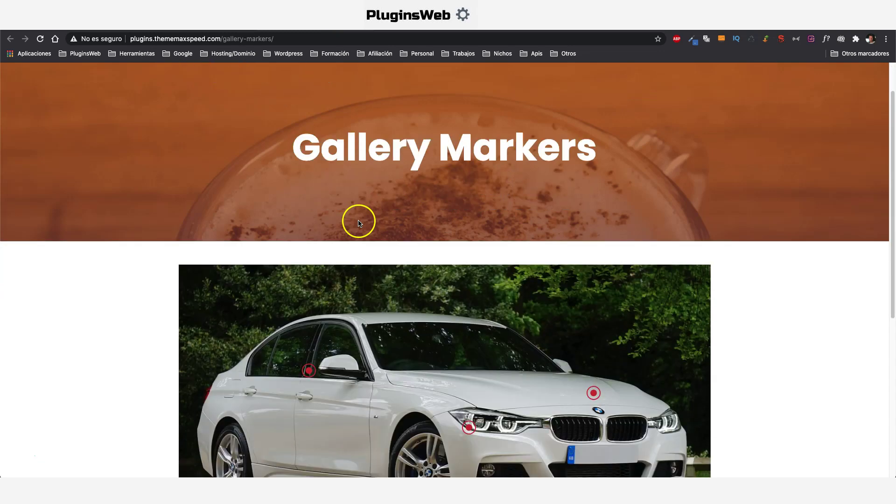
scroll(358, 222, down, 5)
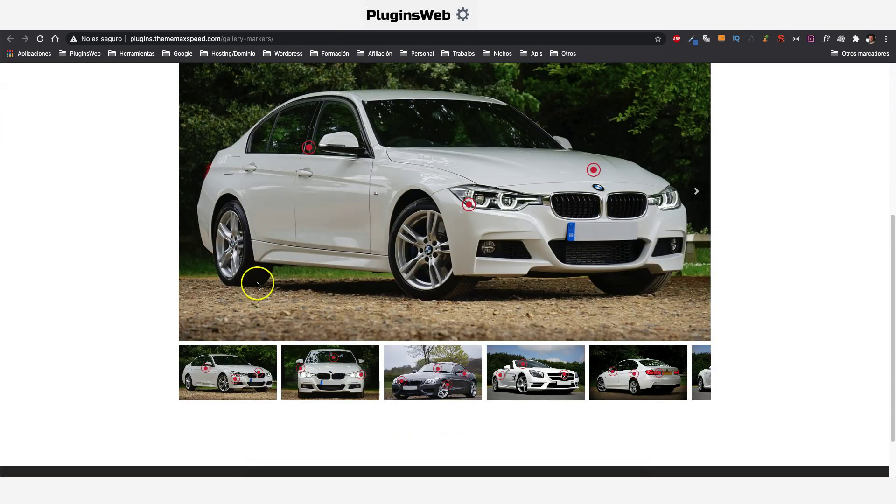
Preview the demo gallery's marker tooltips on several car slides, including the rear view of the white car, and leave the demo
mouse_move(309, 148)
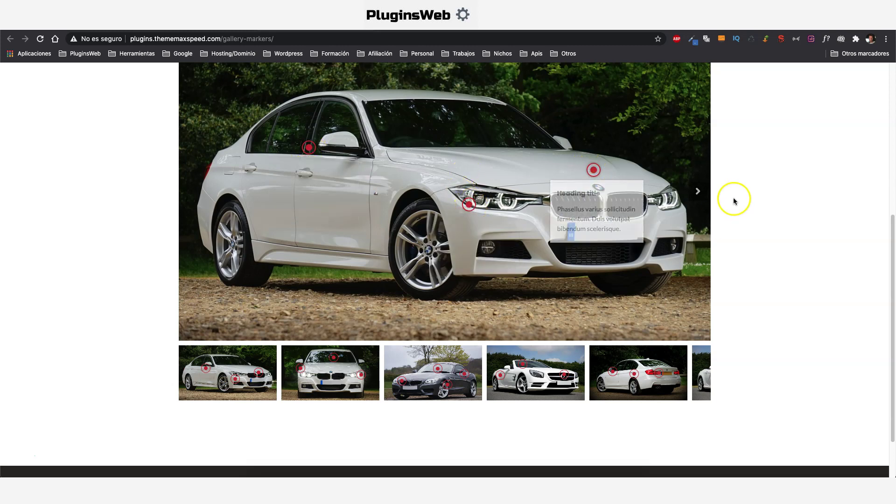
click(716, 193)
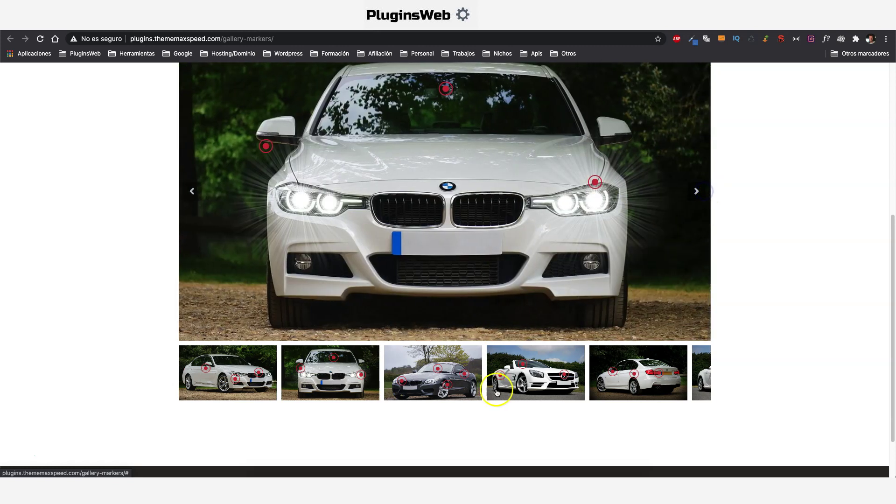
click(597, 371)
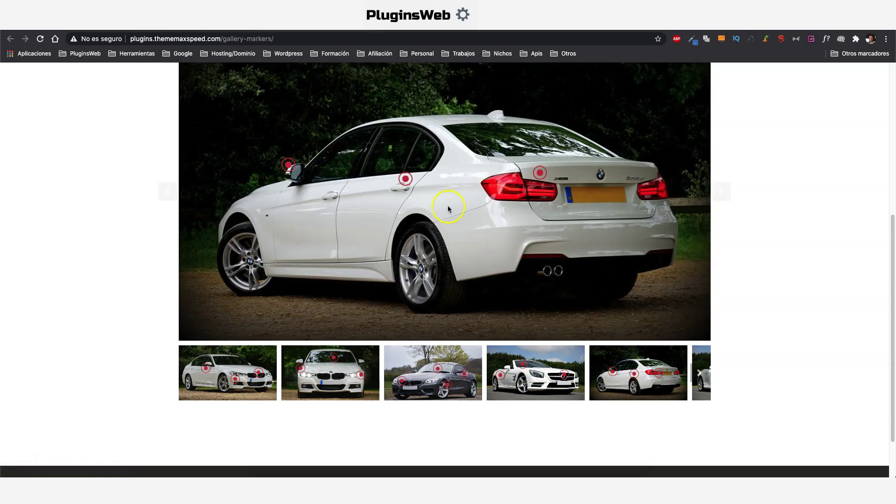
mouse_move(406, 179)
mouse_move(282, 171)
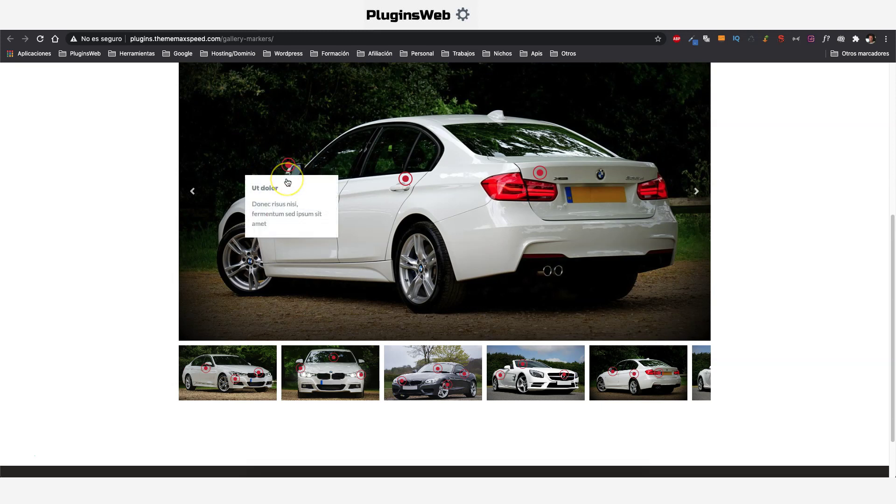
click(278, 184)
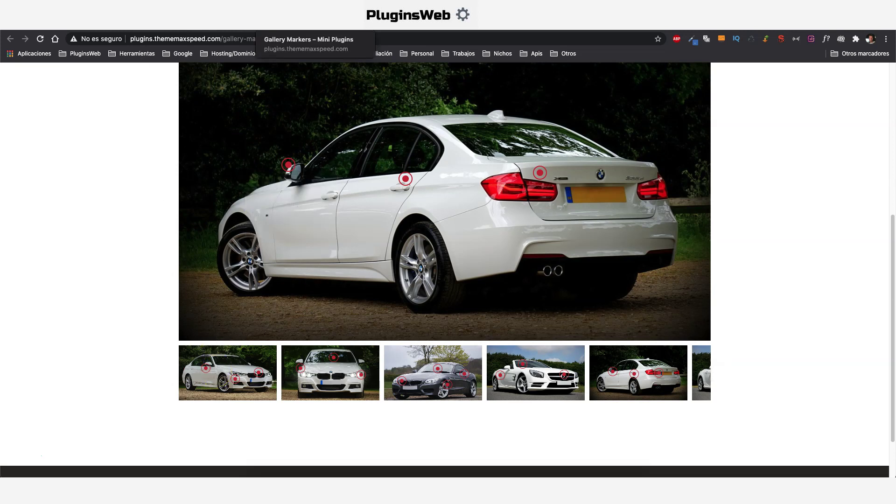
key(ctrl+w)
key(ctrl+w)
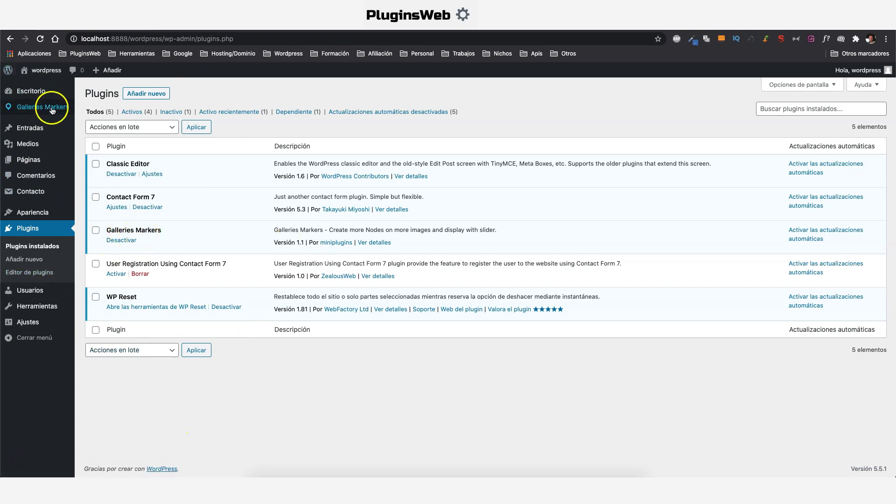
Set the Galleries Markers gallery layout to Owl Slider and save the plugin settings
mouse_move(34, 109)
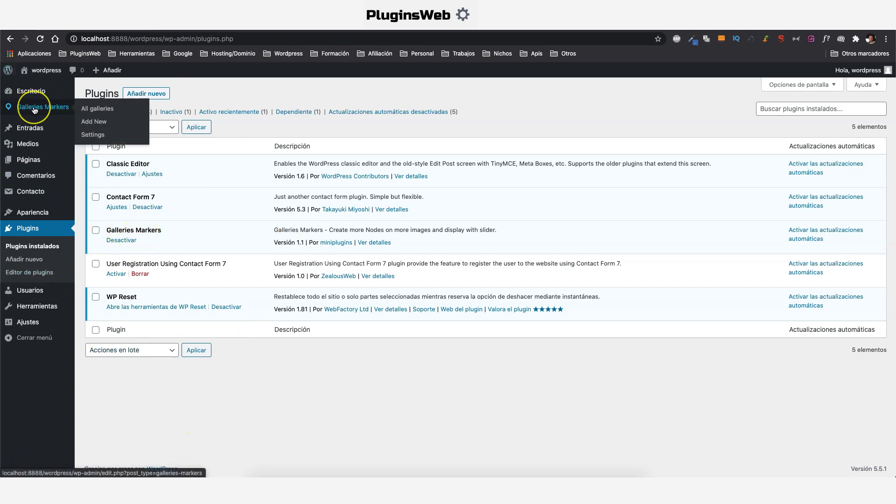
click(93, 135)
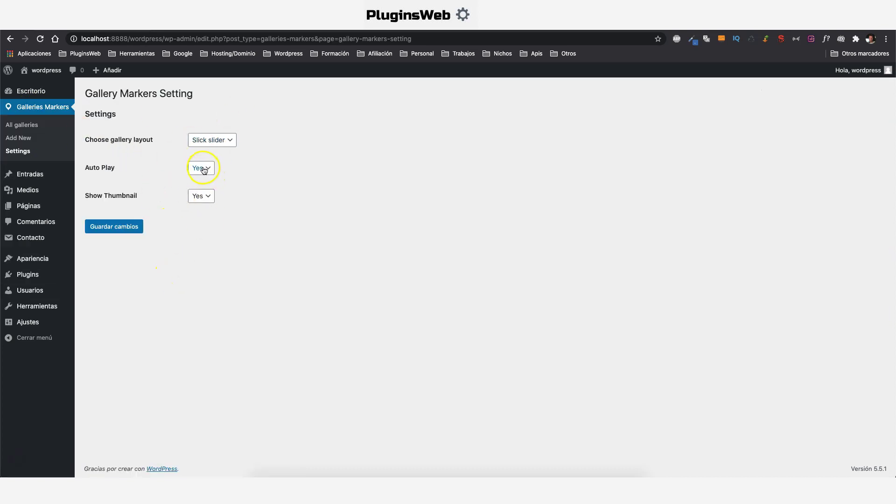
click(228, 140)
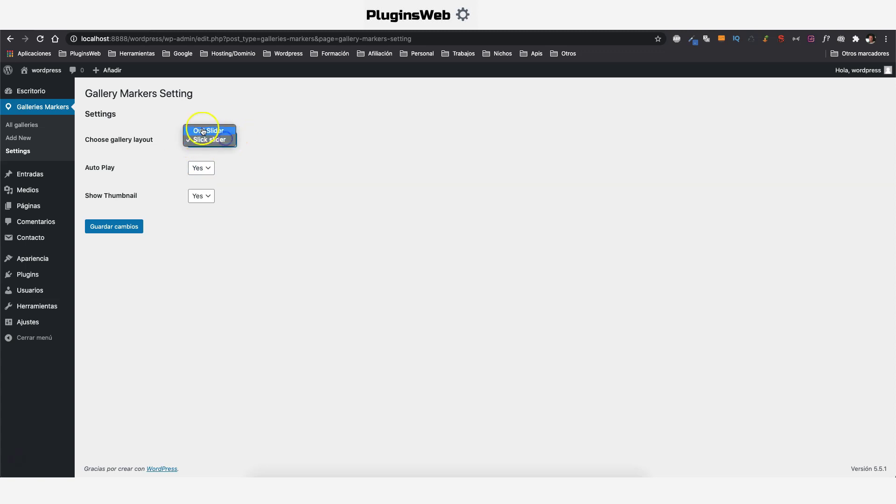
click(205, 132)
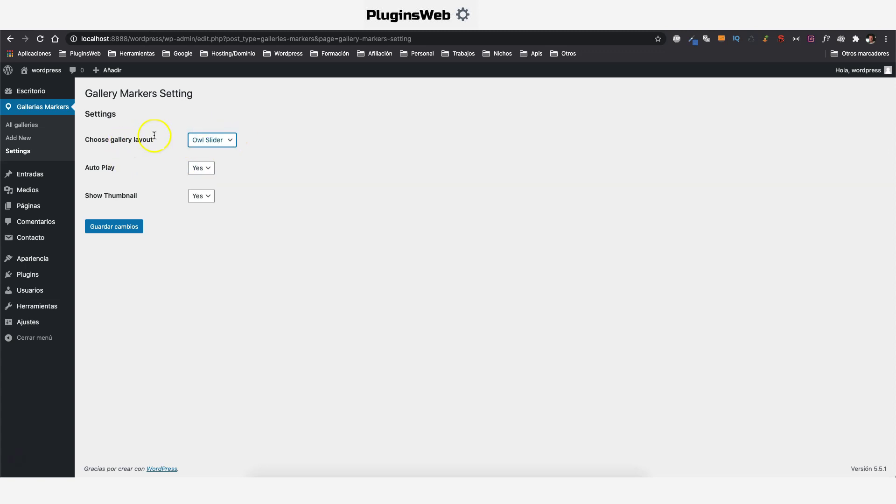
click(210, 141)
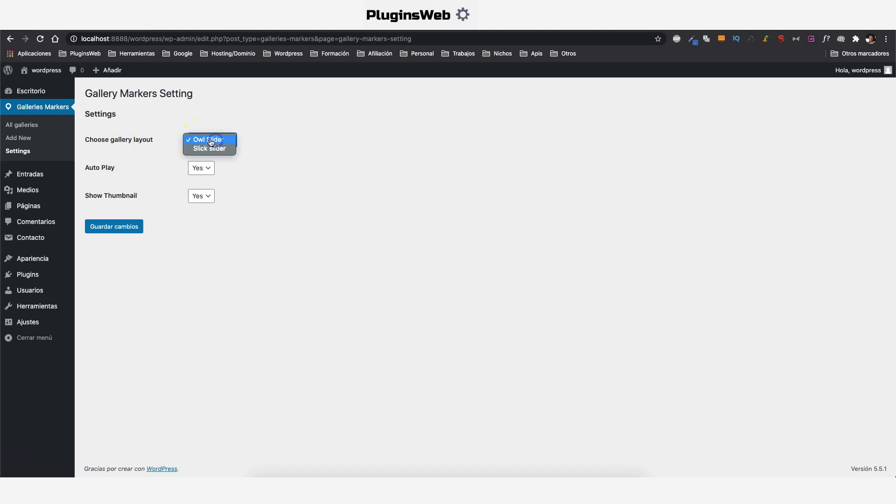
click(206, 140)
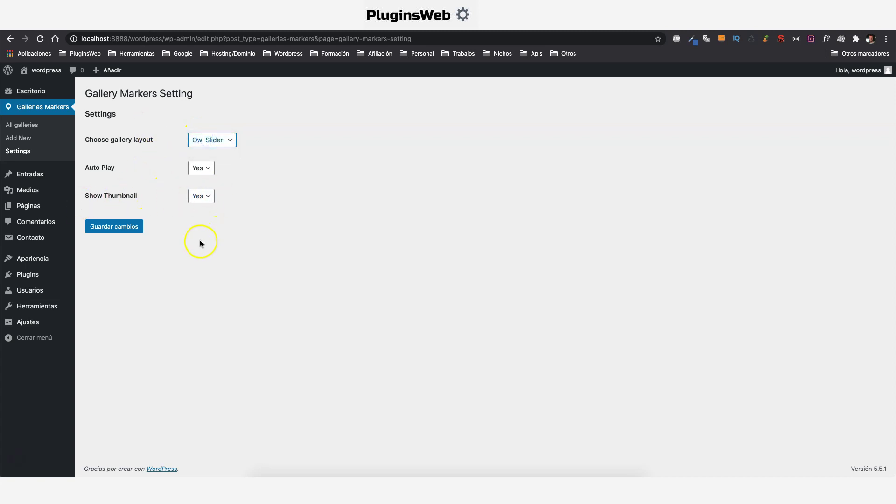
click(121, 227)
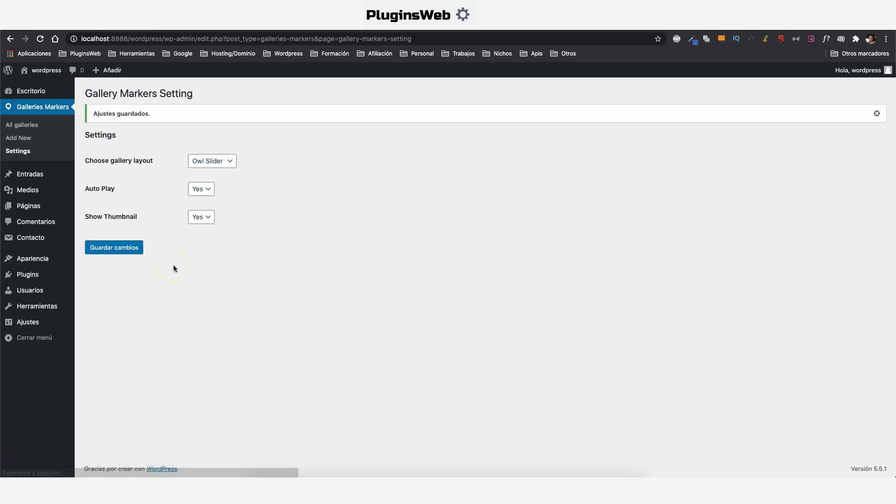
Create a new Galleries Markers gallery titled "galeria de prueba"
click(22, 126)
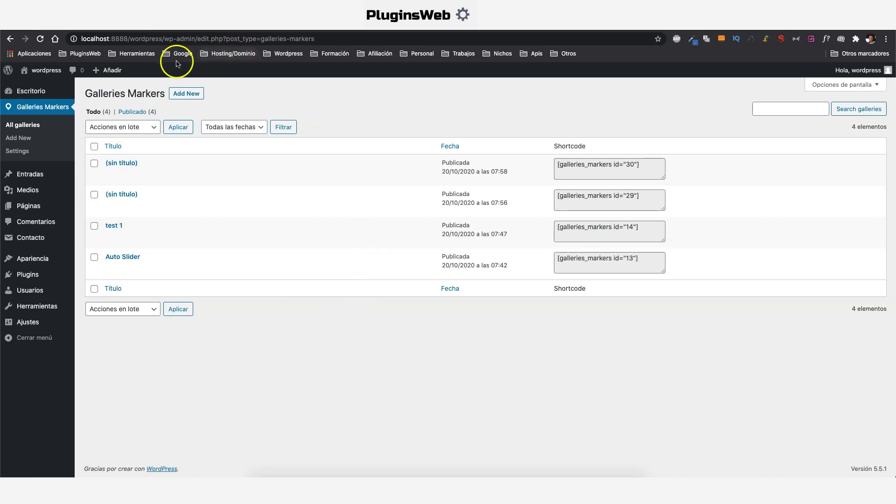
click(185, 94)
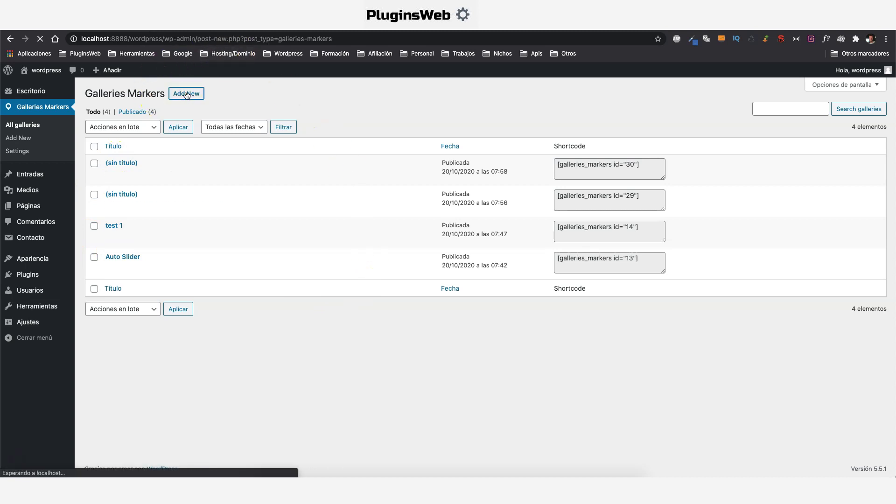
click(144, 115)
text(galeria de prueba)
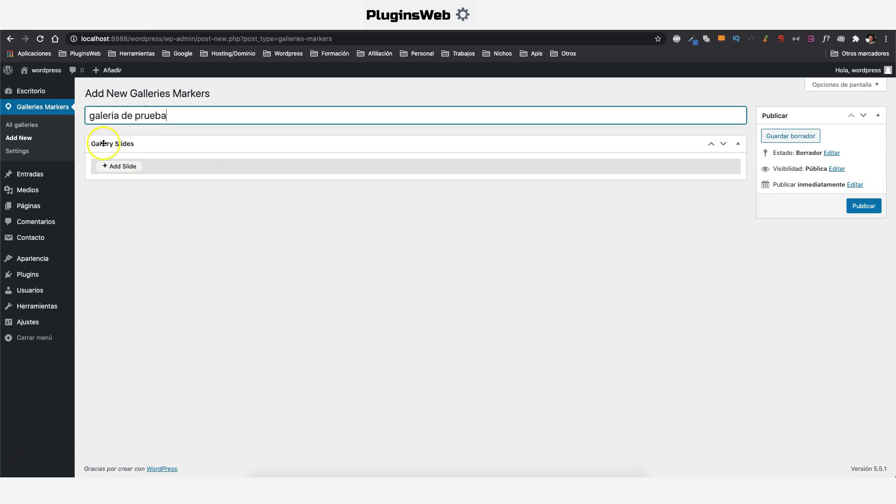
Add a slide titled "Slide 1" with a Lorem ipsum paragraph as its description
click(120, 167)
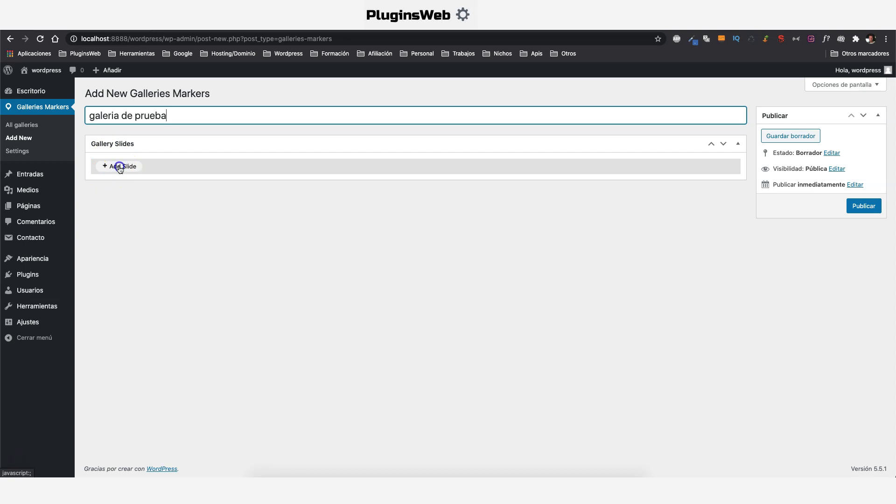
click(109, 168)
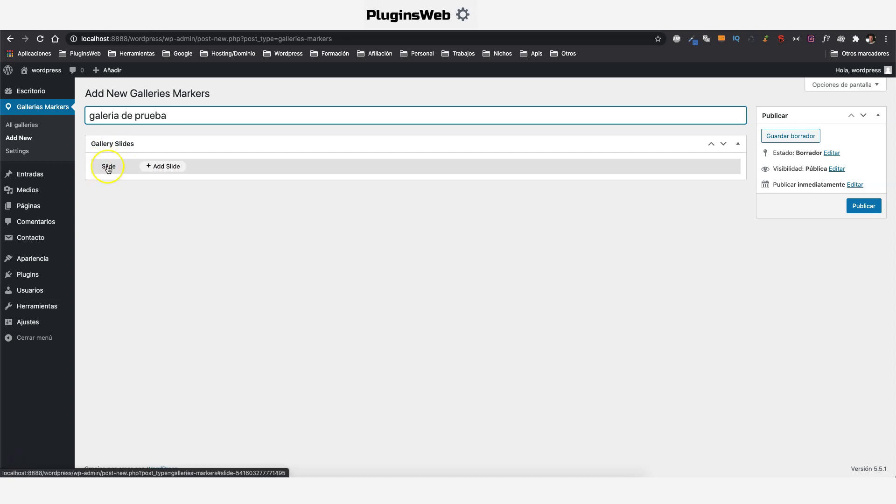
click(256, 231)
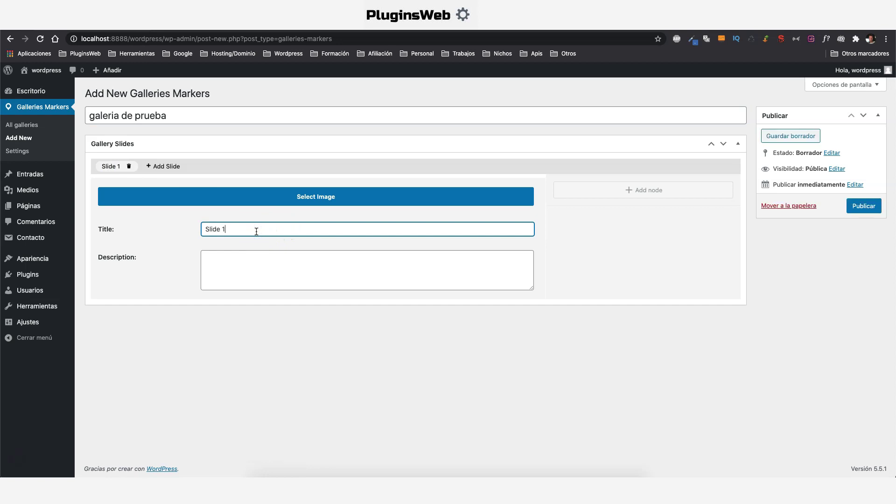
click(258, 270)
text(;lorem)
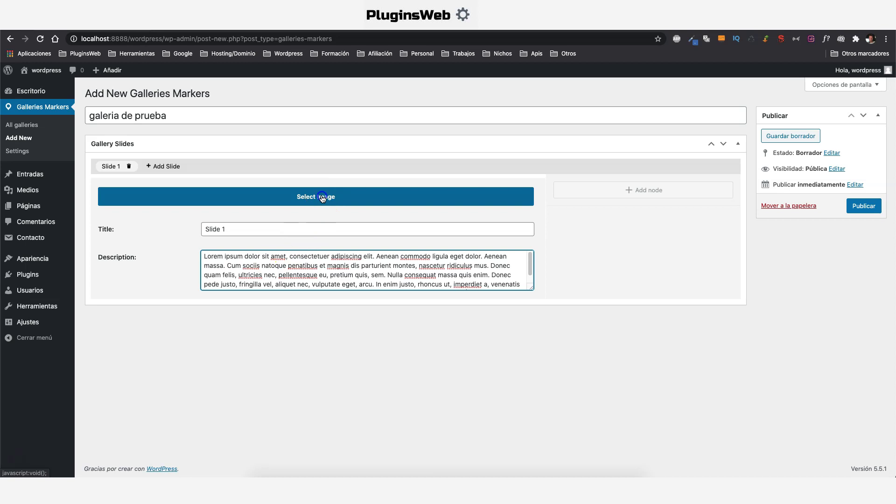
Assign the mountain lake image descarga-28.jpeg from the media library to Slide 1
click(322, 197)
click(53, 191)
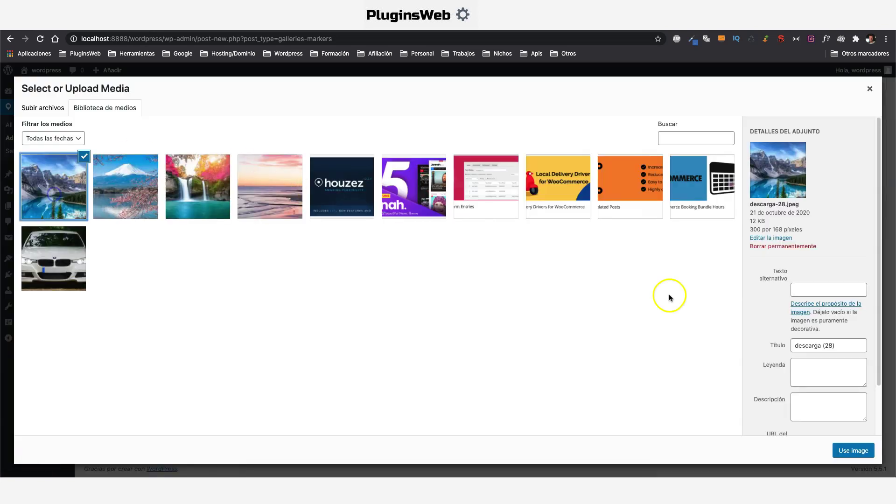
click(863, 450)
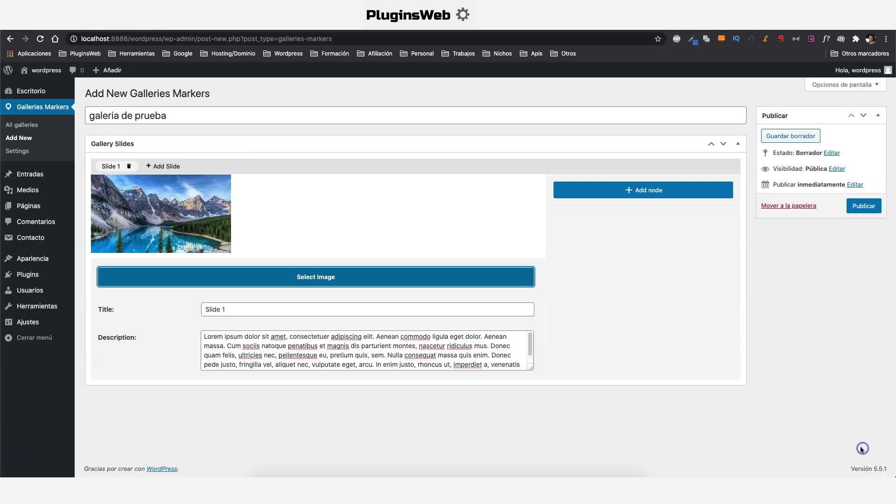
Add a node titled "titulo 1" with a Lorem ipsum description, placed on the mountains at about X 21.7, Y 19.2
click(648, 191)
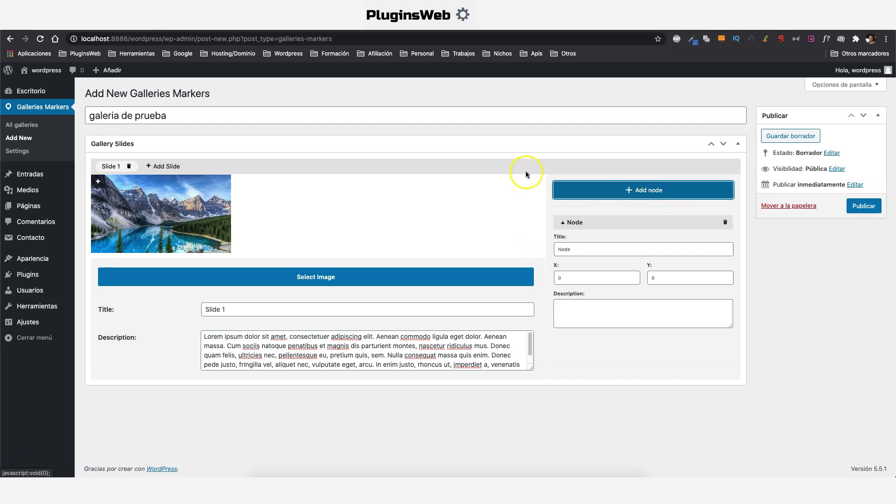
mouse_move(98, 181)
mouse_down()
mouse_move(116, 197)
mouse_move(197, 197)
mouse_up()
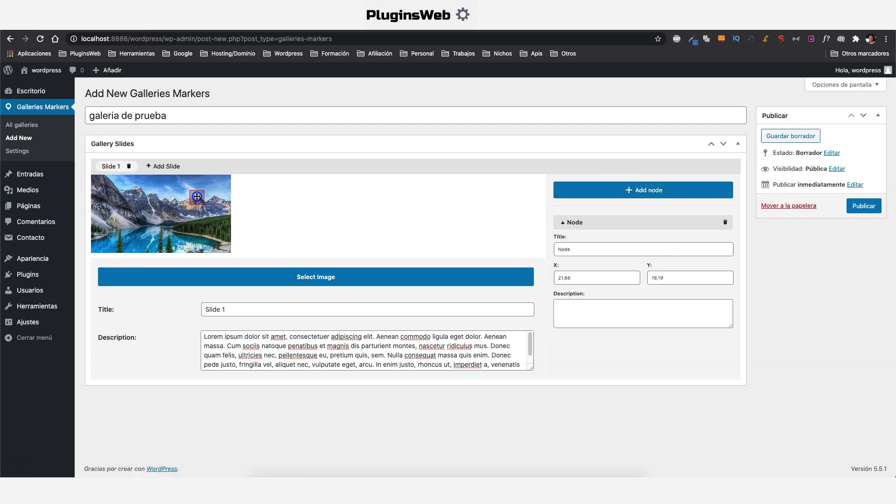
click(582, 314)
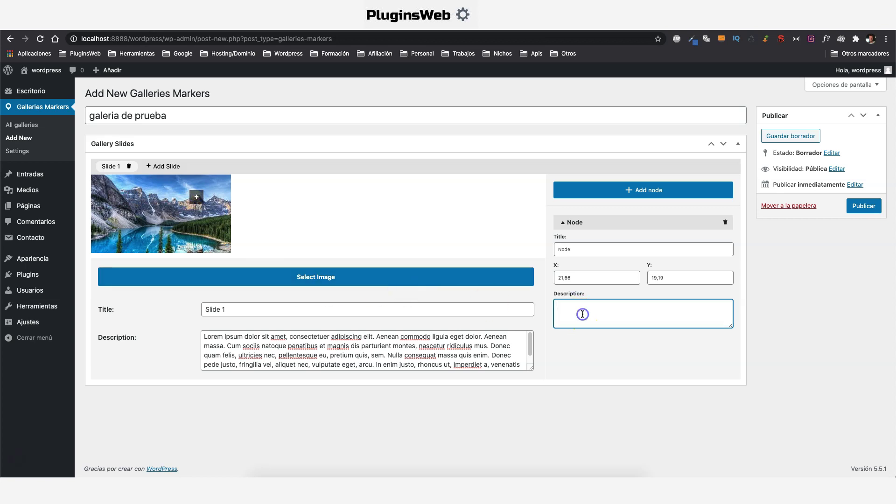
key(super+v)
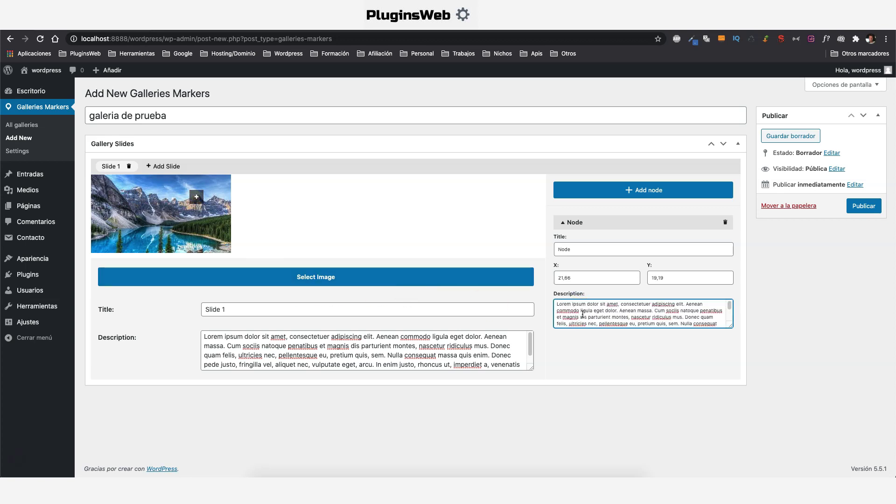
drag(578, 249, 525, 252)
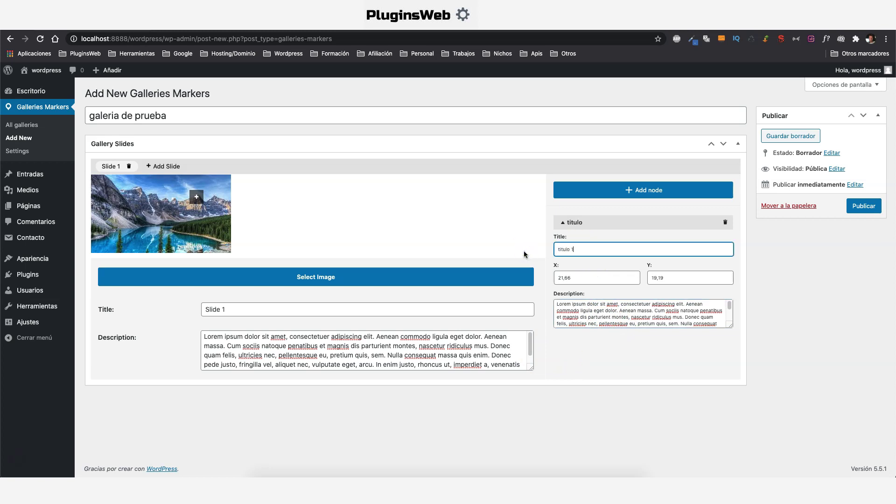
Add a second node to Slide 1 on the lake at about X 10.8, Y 65.7, with a Lorem ipsum description
click(563, 223)
click(647, 192)
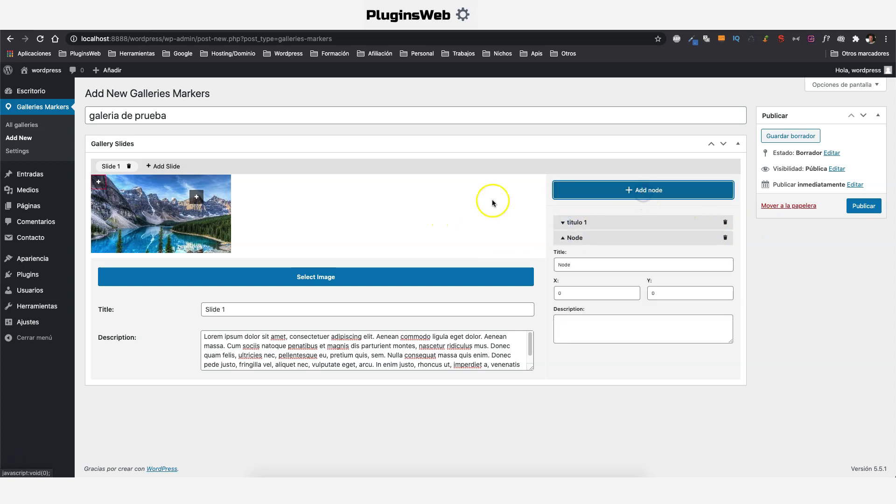
drag(99, 181, 146, 233)
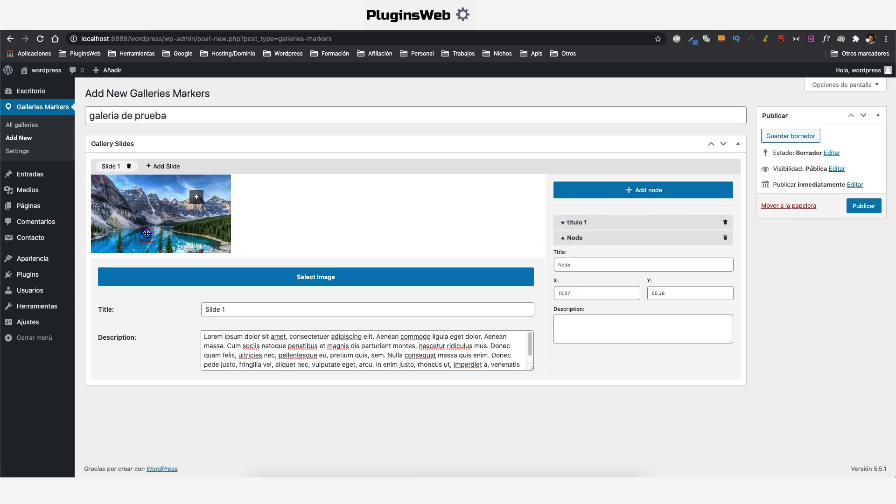
click(579, 323)
key(super+v)
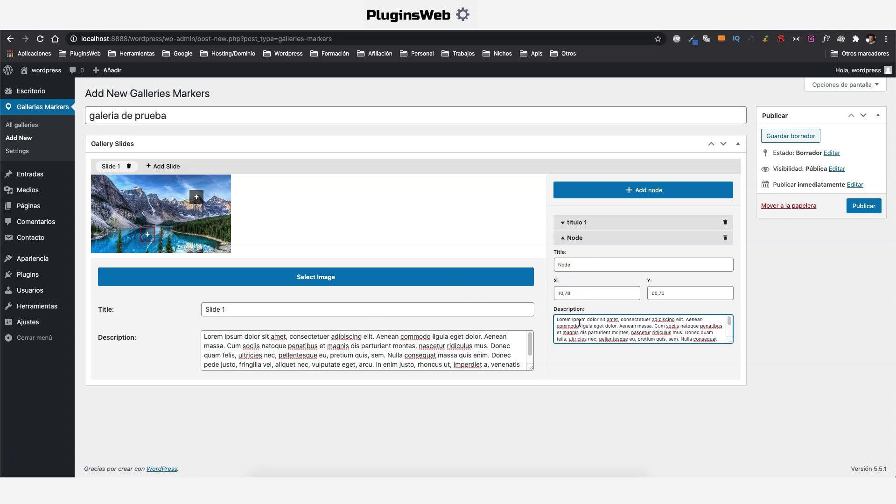
click(558, 321)
text(<a>)
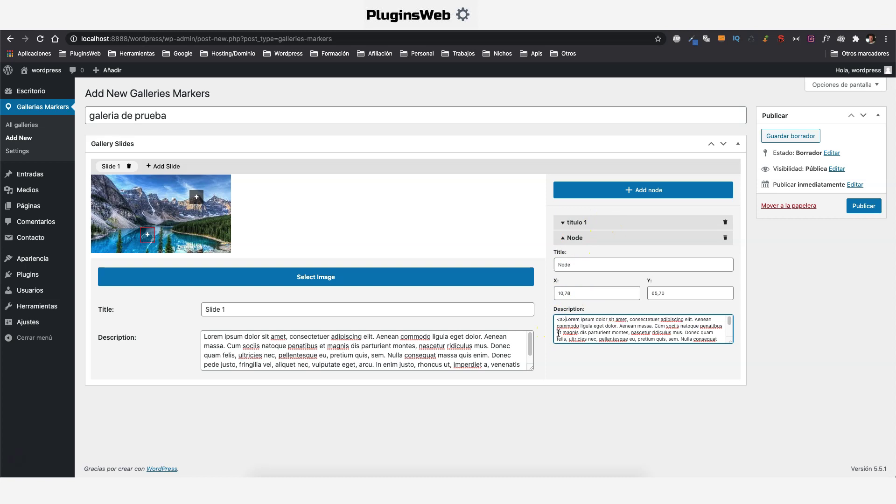
click(598, 316)
click(595, 320)
text(</a>)
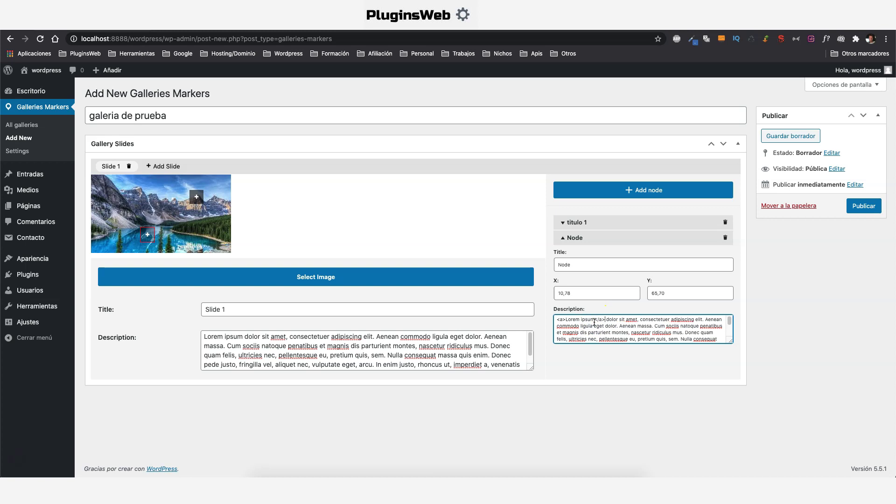
click(563, 320)
text(href=)
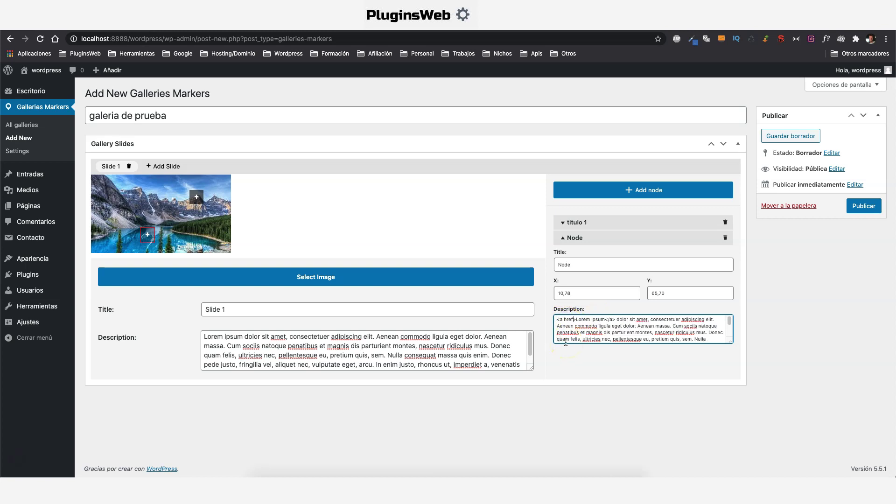
text("")
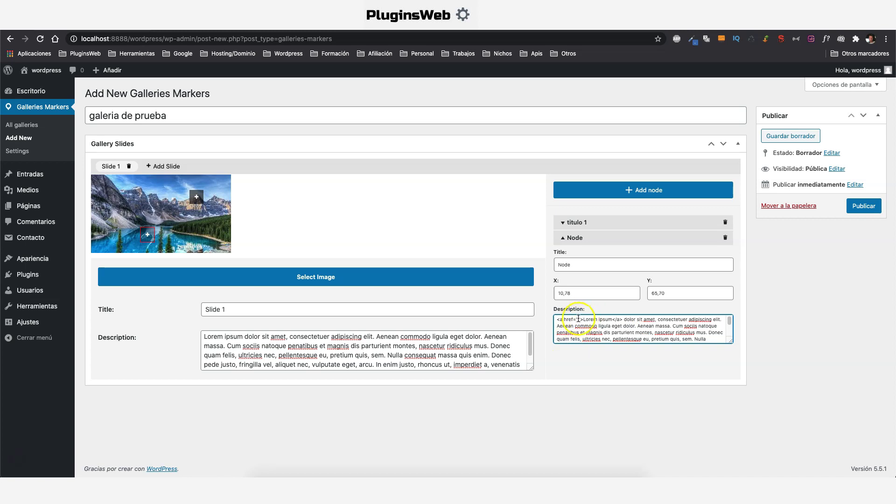
text(httpds)
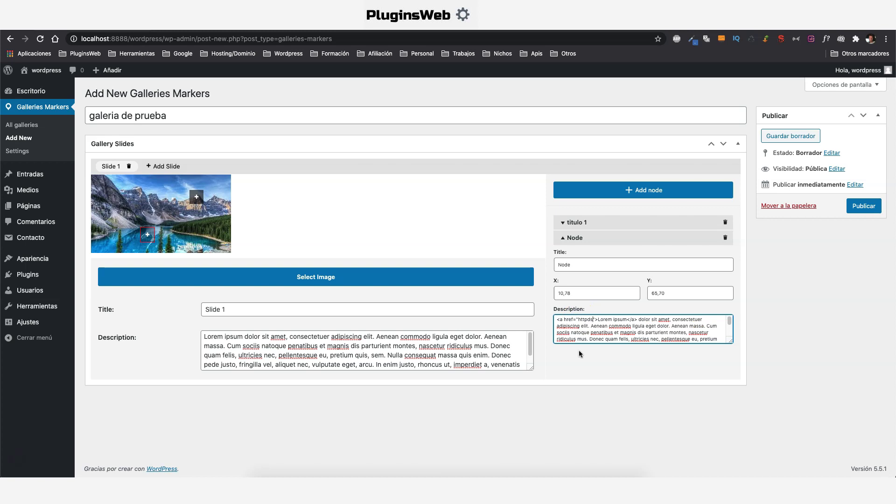
key(BackSpace)
key(BackSpace)
text(s://pluginsweb.es)
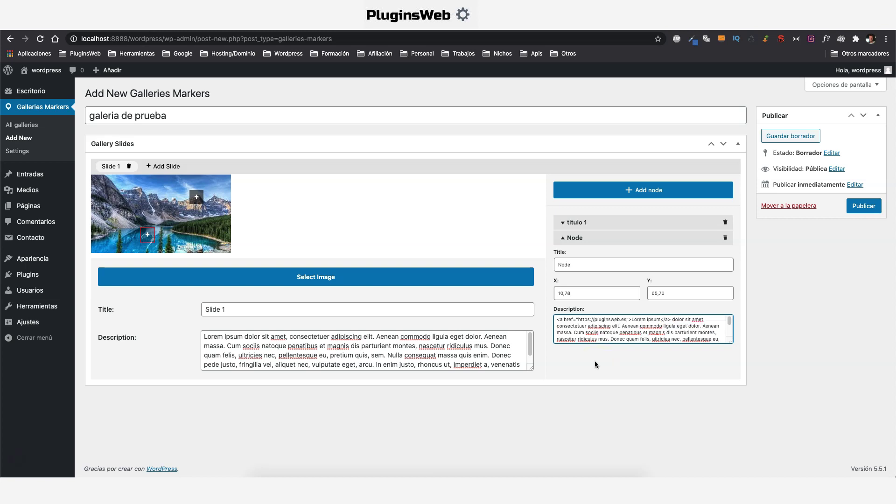
click(563, 240)
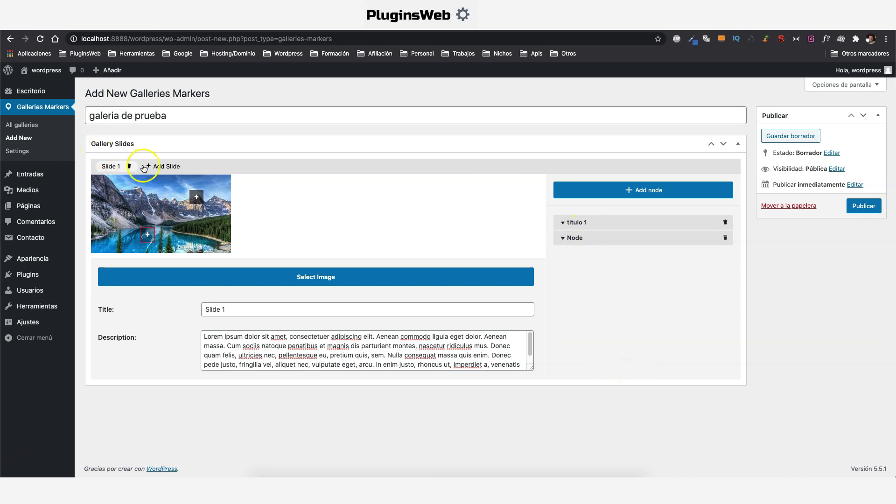
Add a second slide and assign it the waterfall image from the media library
click(164, 167)
click(159, 167)
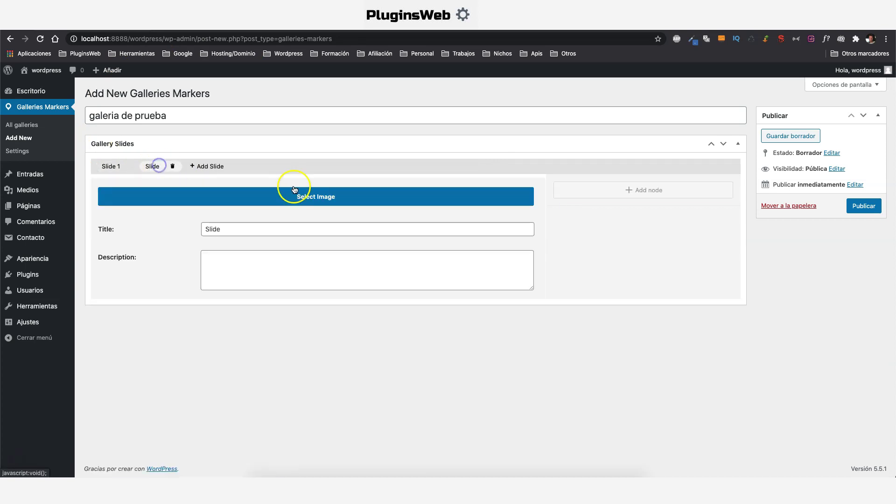
click(310, 196)
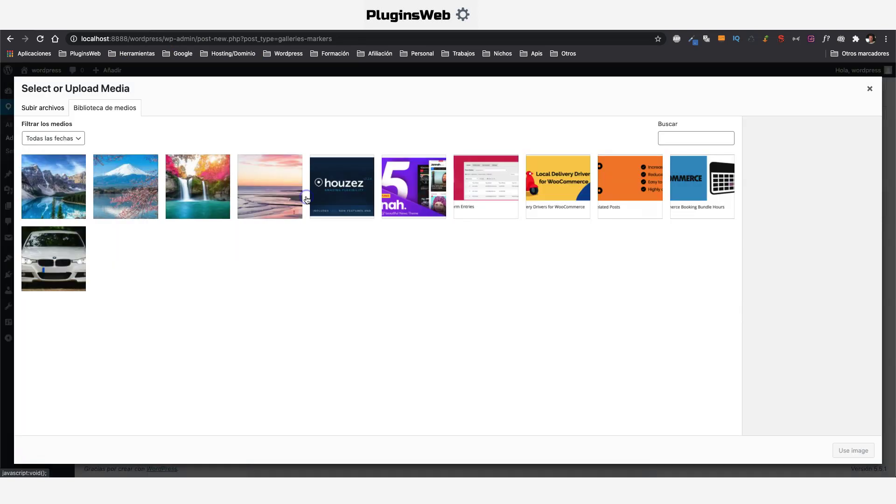
click(189, 183)
click(862, 451)
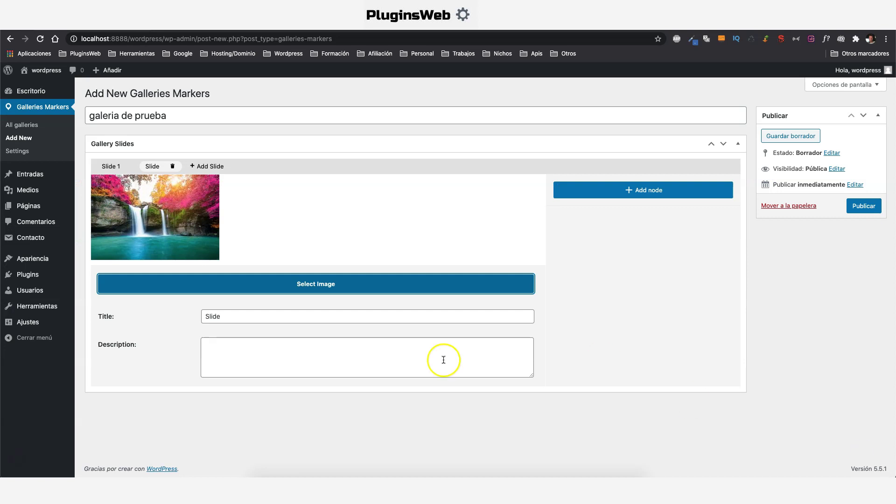
Title the waterfall slide "Slide 2" and give it the Lorem ipsum paragraph as its description
click(250, 317)
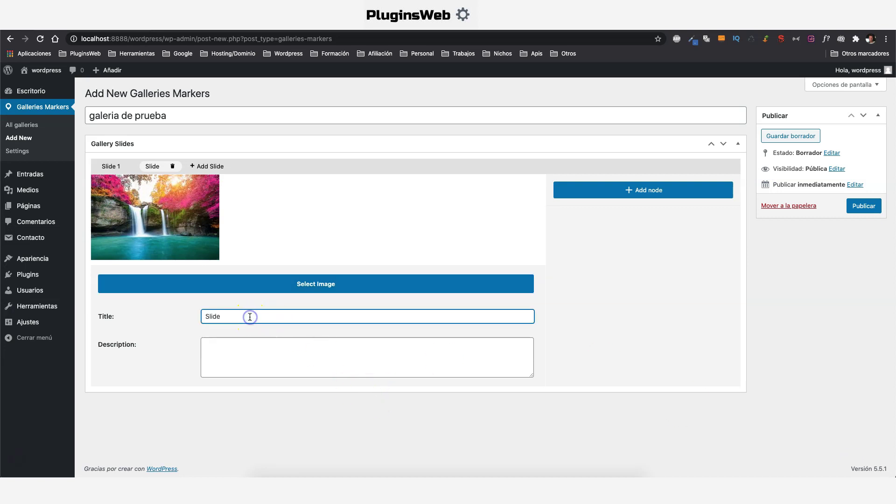
click(229, 361)
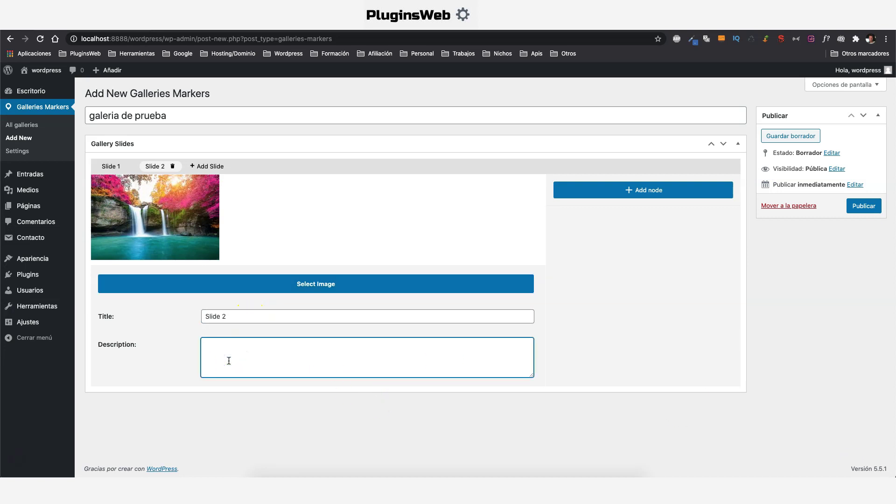
key(super+v)
Add a node on the waterfall at about X 9.0, Y 41.2 with a Lorem ipsum description
click(635, 190)
drag(98, 182, 141, 219)
click(584, 312)
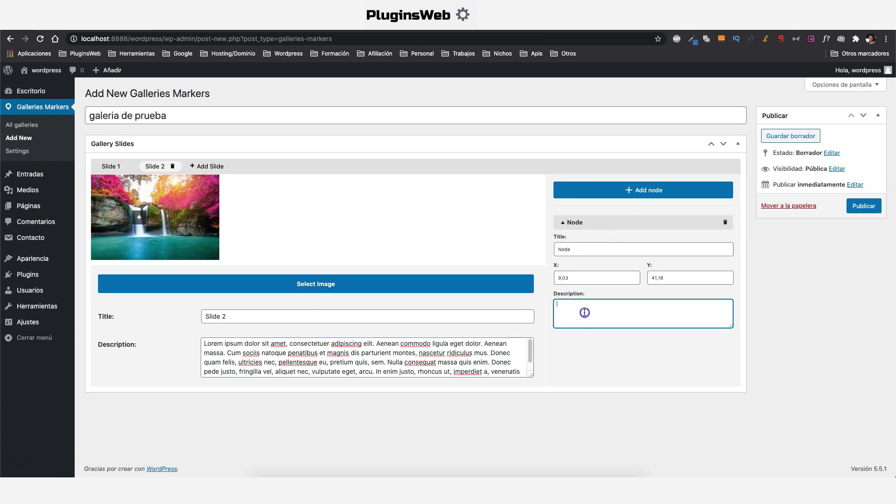
key(super+v)
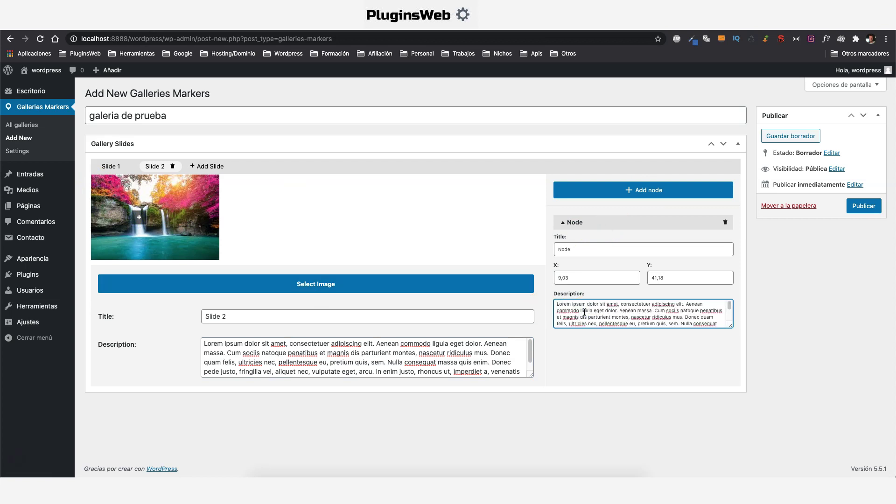
click(563, 222)
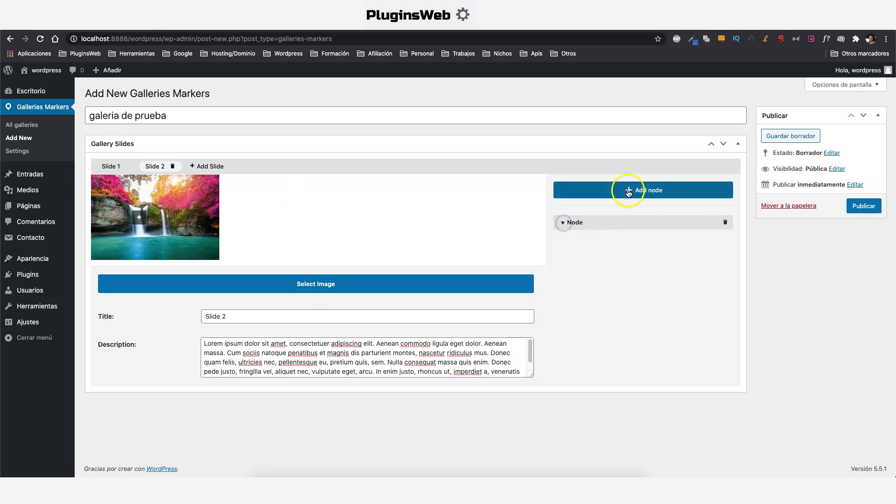
Add a node titled "titulo 2" on the pink trees at about X 22.5, Y 8.6, with a Lorem ipsum description
click(629, 194)
drag(96, 179, 198, 188)
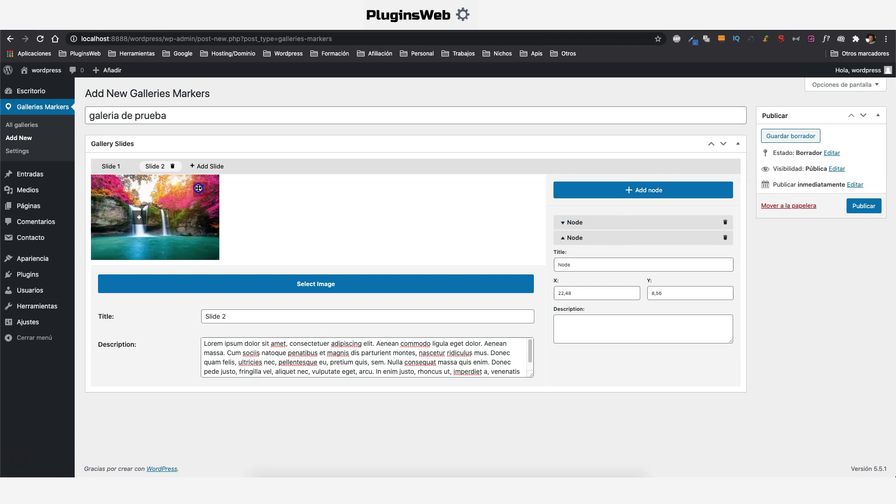
click(569, 322)
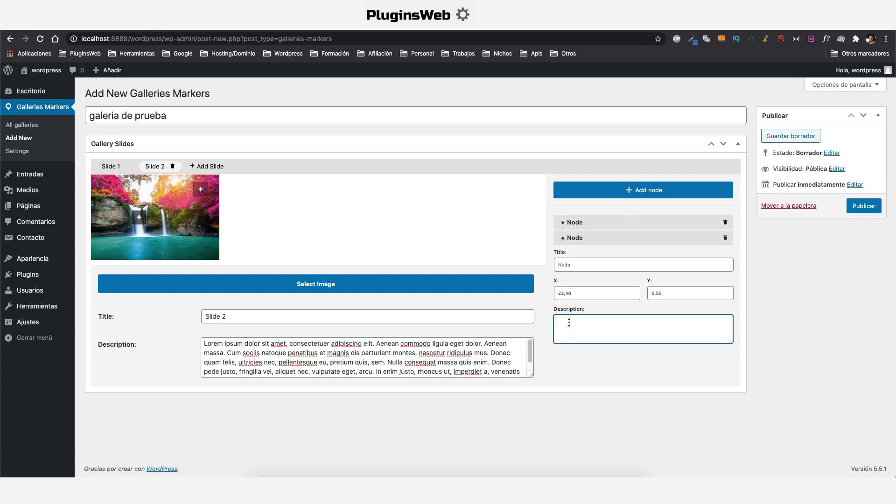
key(super+v)
double_click(591, 265)
text(titulo)
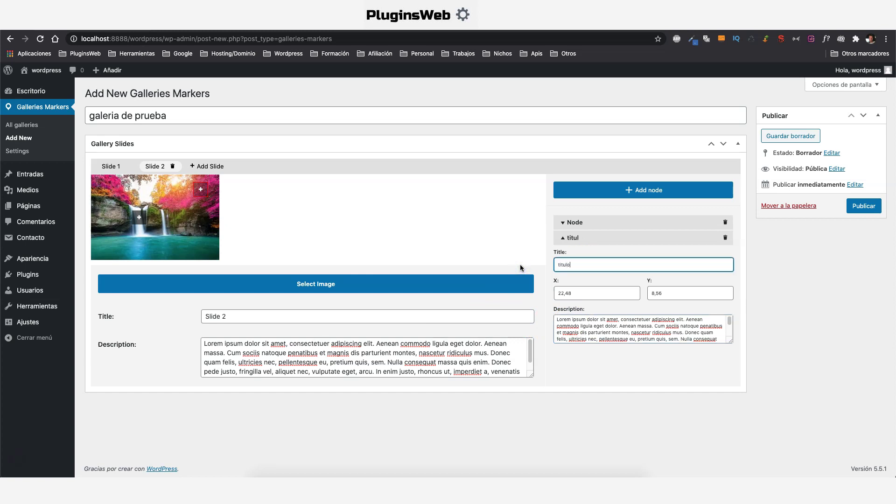
text( 2)
Title the first node of Slide 2 "titulo 1" and collapse it
click(564, 223)
drag(572, 249, 548, 247)
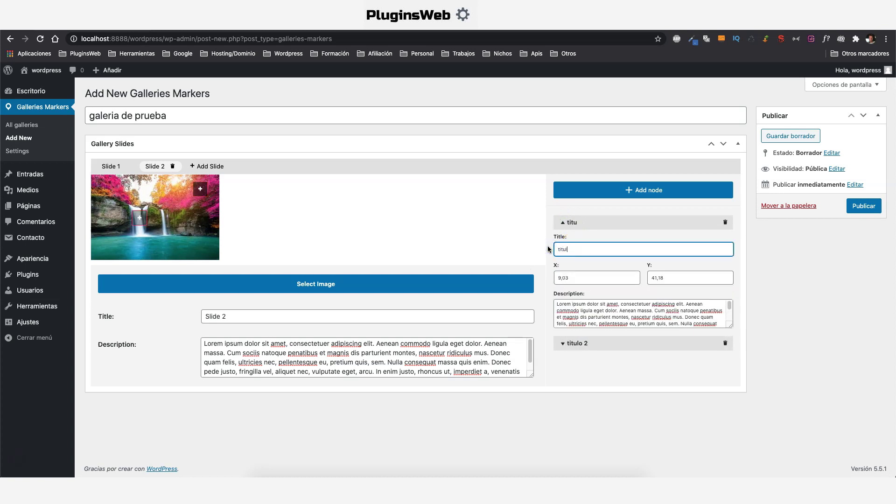
click(563, 222)
Add a third slide and assign it the beach sunset image descarga-31.jpeg from the media library
click(211, 169)
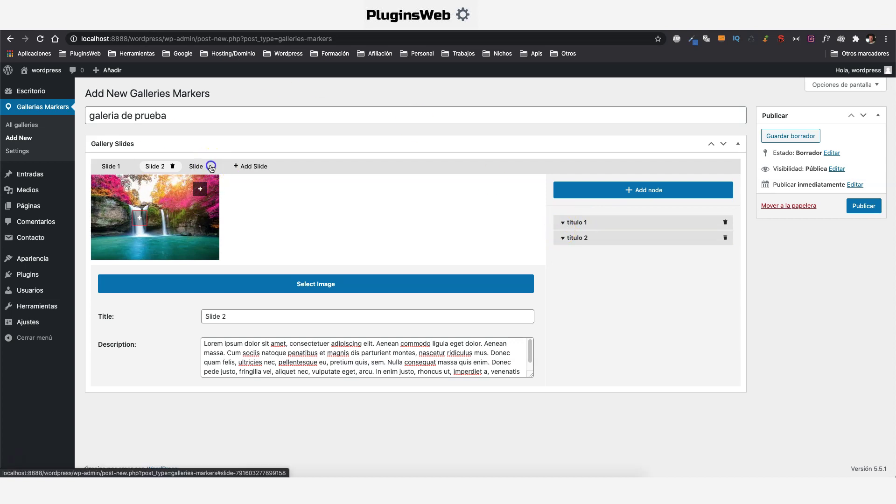
click(196, 167)
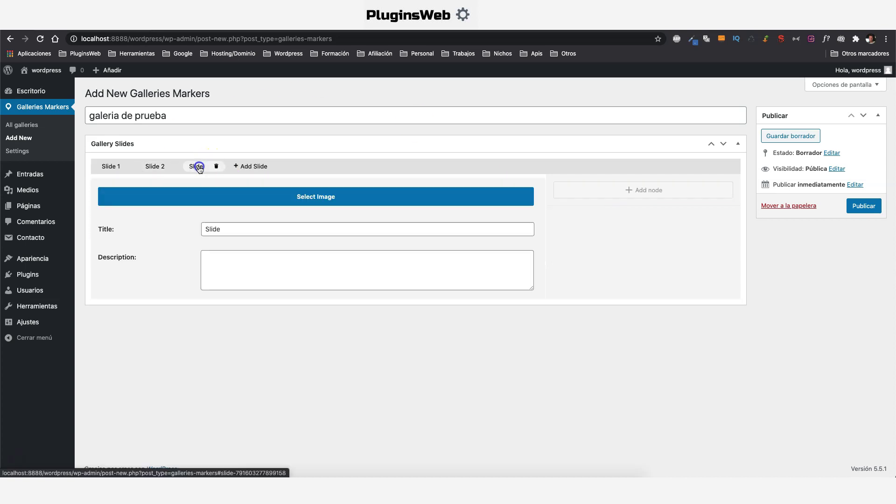
click(298, 202)
click(276, 188)
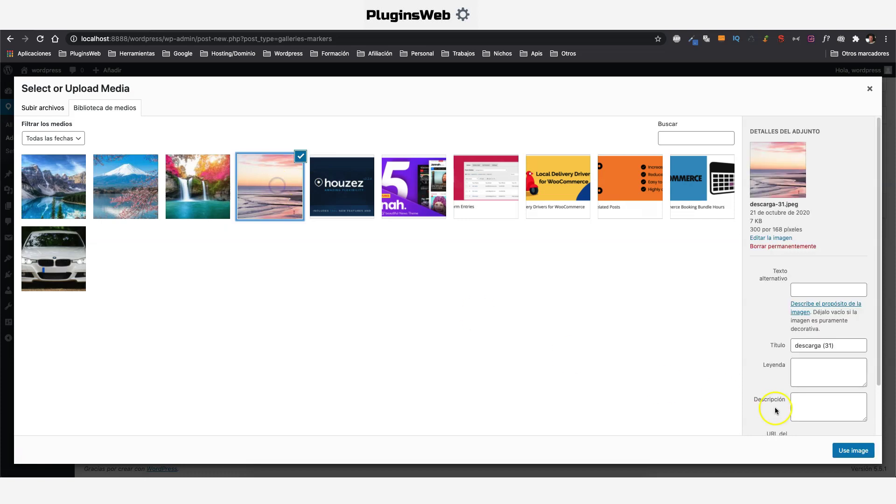
click(853, 450)
Title the sunset slide "Slide 3" and give it the Lorem ipsum paragraph as its description
click(238, 310)
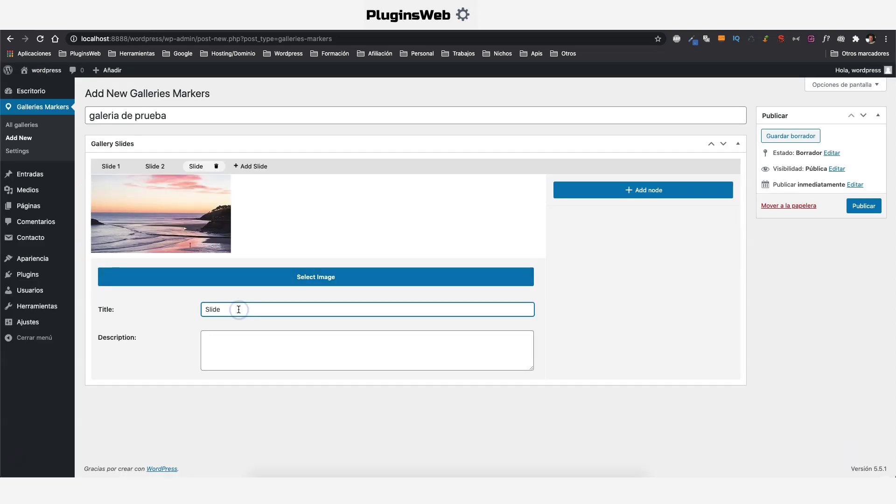
click(236, 344)
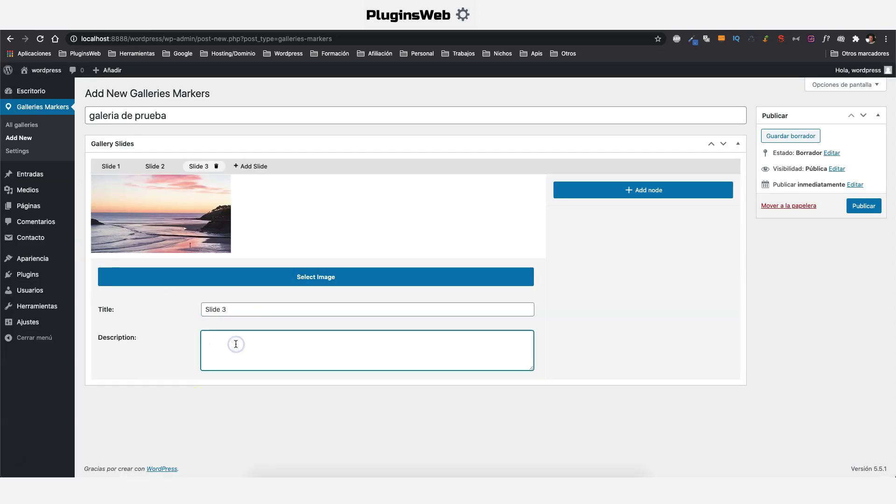
key(super+v)
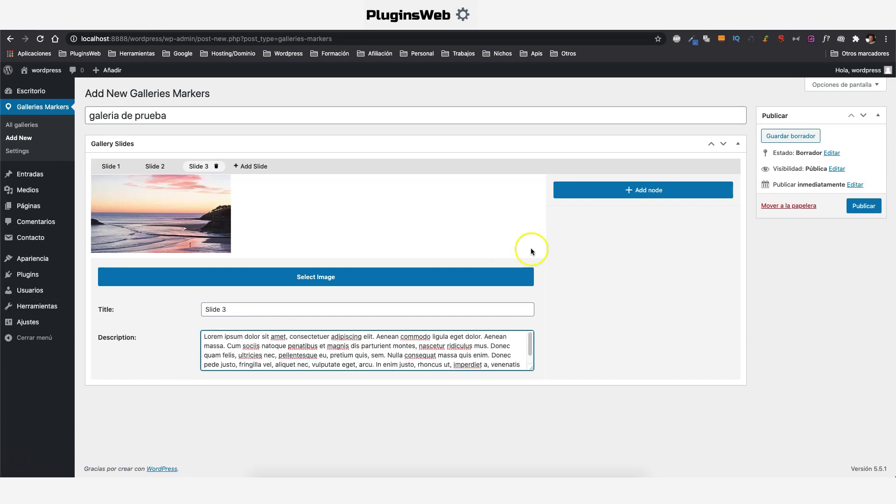
Add a node titled "titulo 1" in the sunset sky at about X 26.3, Y 8.1, with a Lorem ipsum description
click(640, 191)
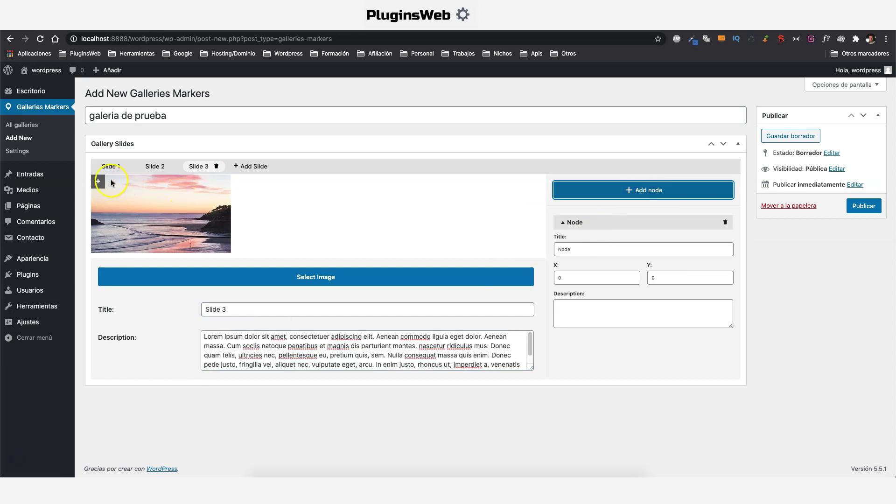
mouse_move(95, 182)
mouse_down()
mouse_move(120, 199)
mouse_move(217, 183)
mouse_up()
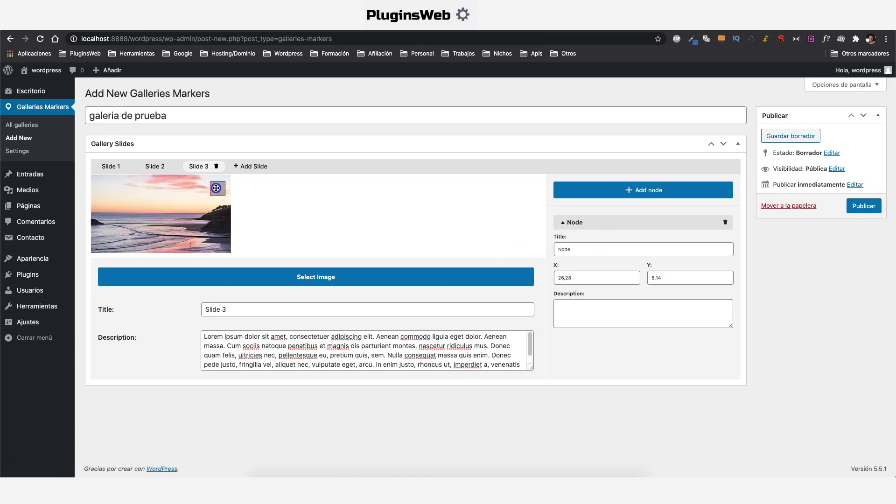
click(572, 305)
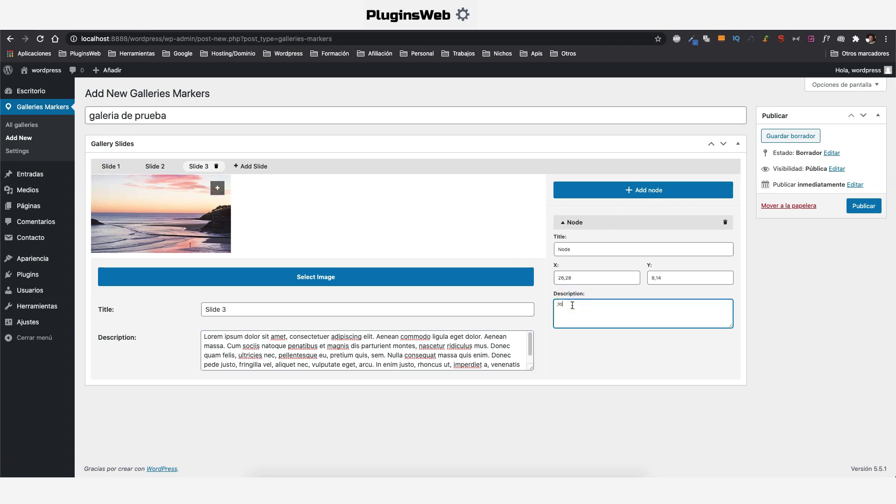
text(;lo)
key(BackSpace)
key(BackSpace)
key(BackSpace)
key(super+v)
click(582, 252)
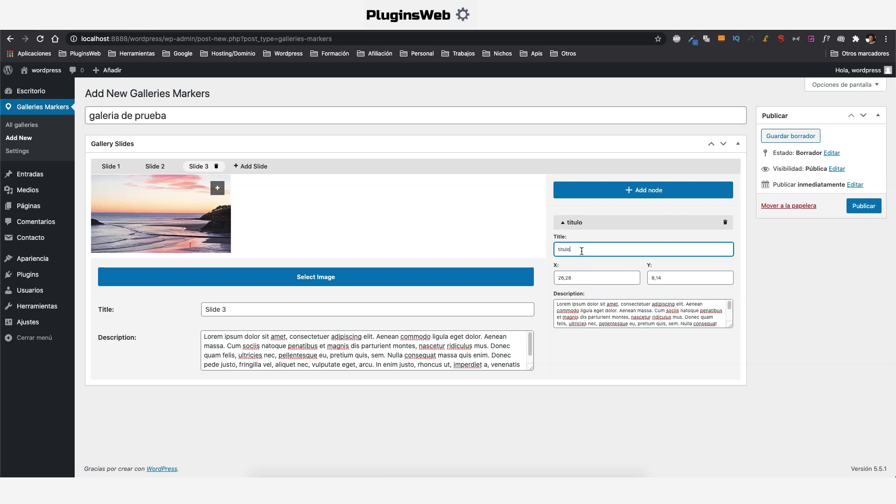
Add a second node titled "titulo 2" over the sunset slide's water at about X 15.2, Y 55.8, with a Lorem ipsum description
click(626, 190)
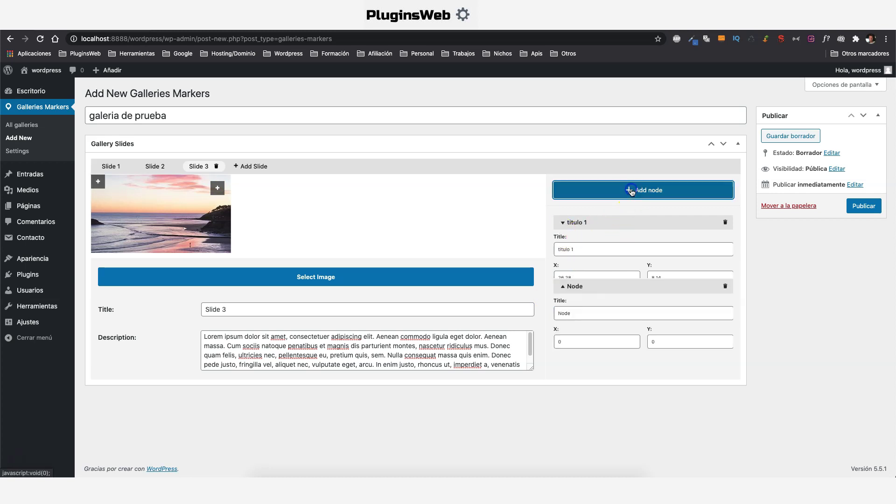
double_click(586, 267)
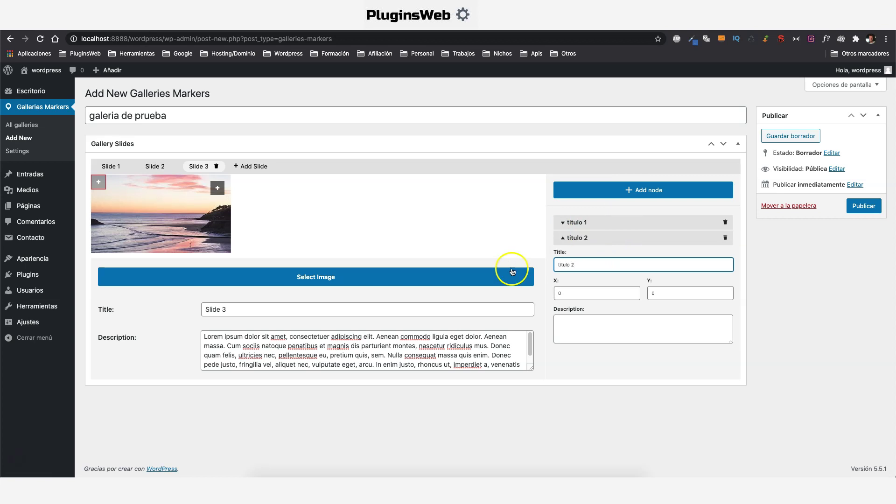
mouse_move(98, 182)
mouse_down()
mouse_move(157, 230)
mouse_move(168, 227)
mouse_up()
click(569, 324)
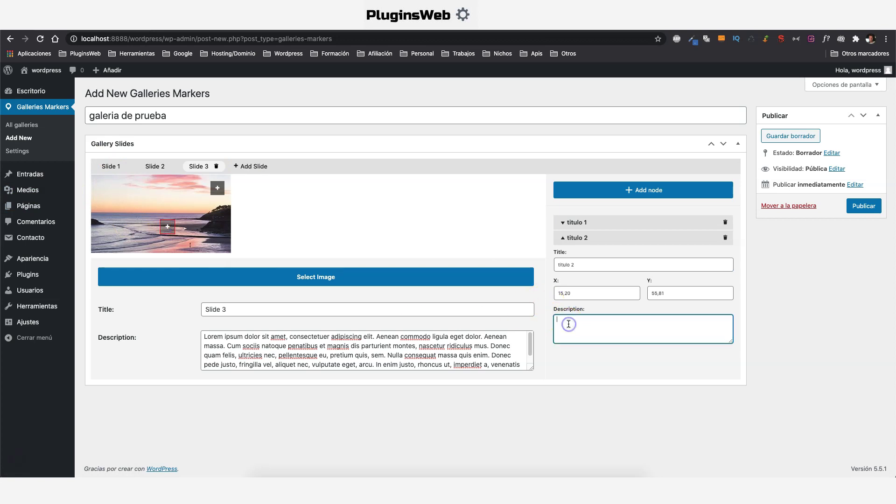
text(;lor)
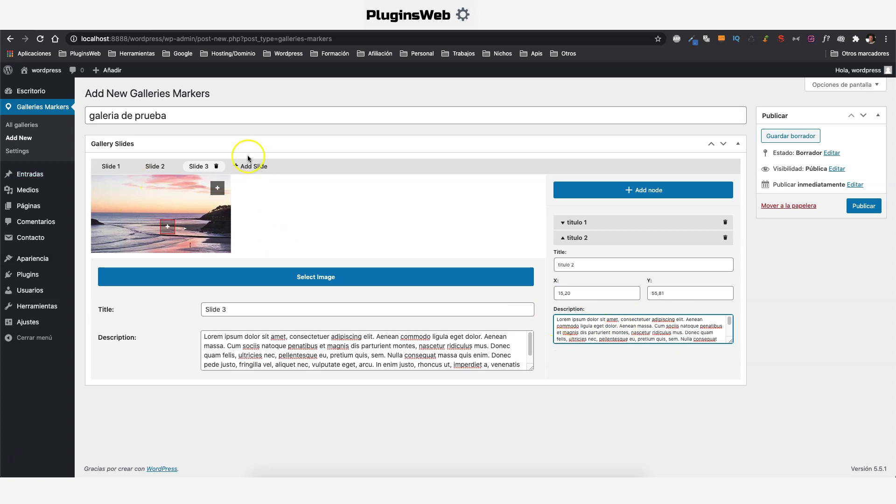
Publish the gallery "galeria de prueba" and copy its shortcode from the list of all galleries
click(865, 206)
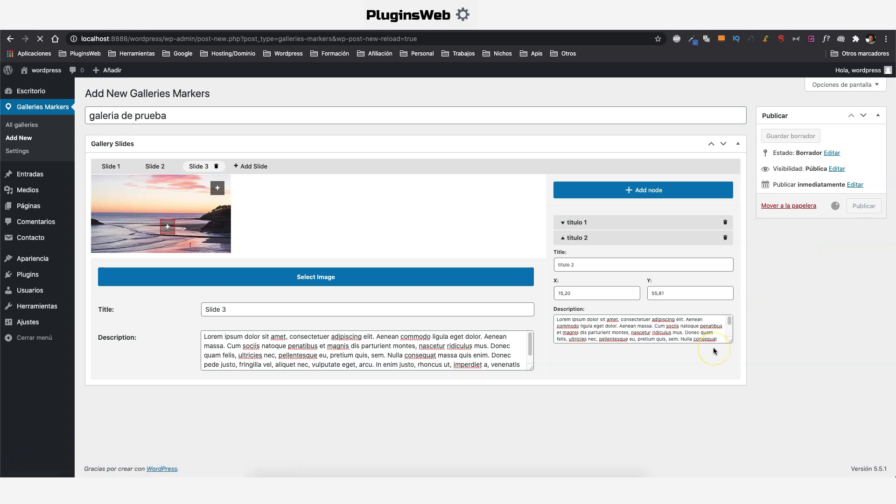
click(24, 125)
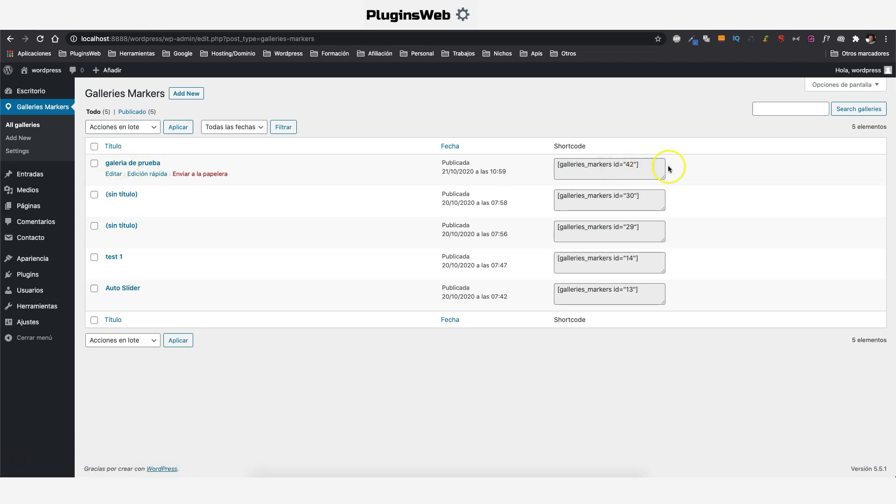
click(556, 164)
key(super+c)
right_click(593, 164)
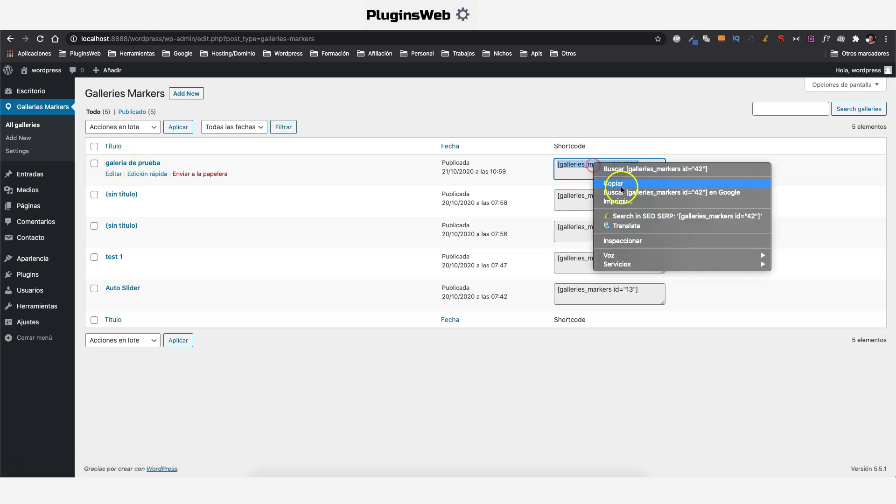
click(621, 188)
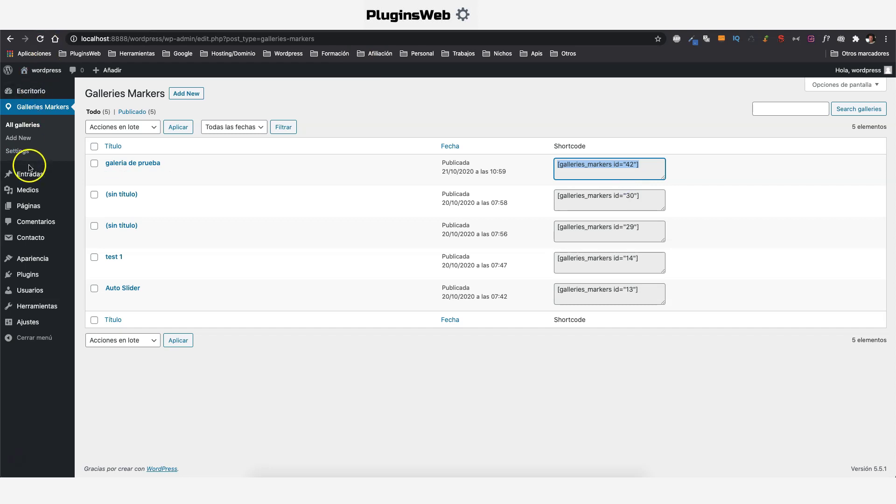
Paste the gallery shortcode [galleries_markers id="42"] above the text of the page "Página de ejemplo" and update the page
click(29, 206)
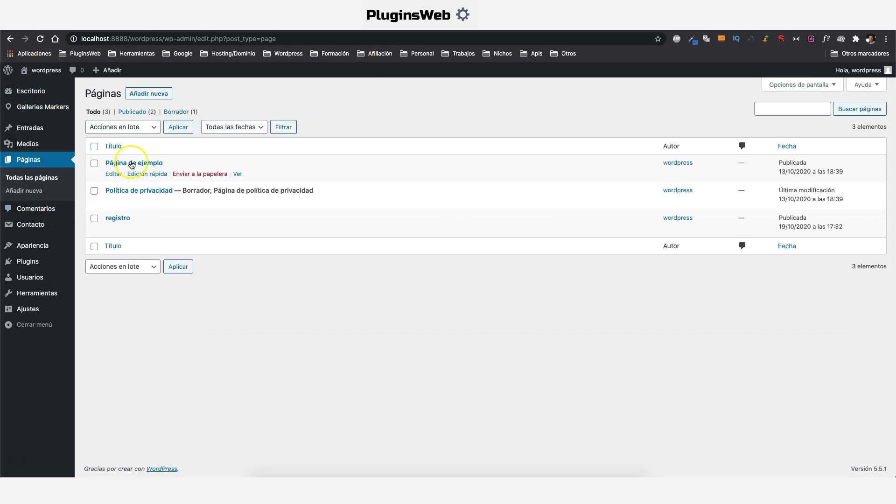
click(132, 164)
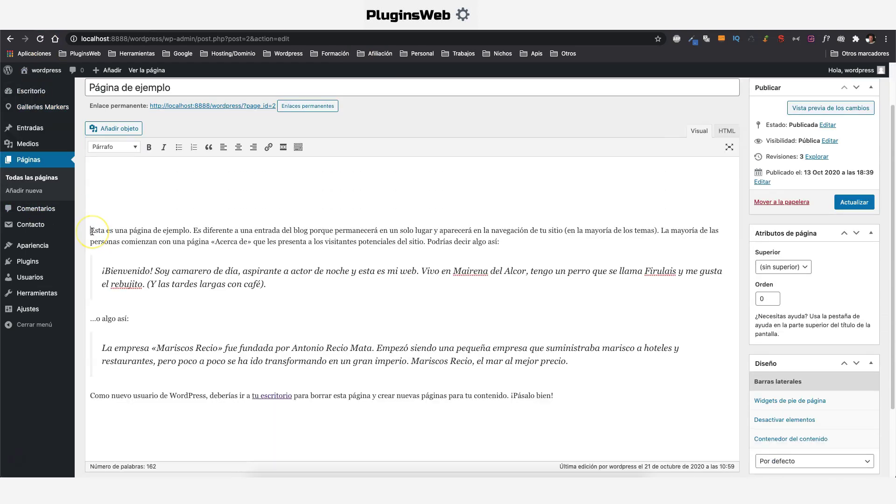
right_click(106, 166)
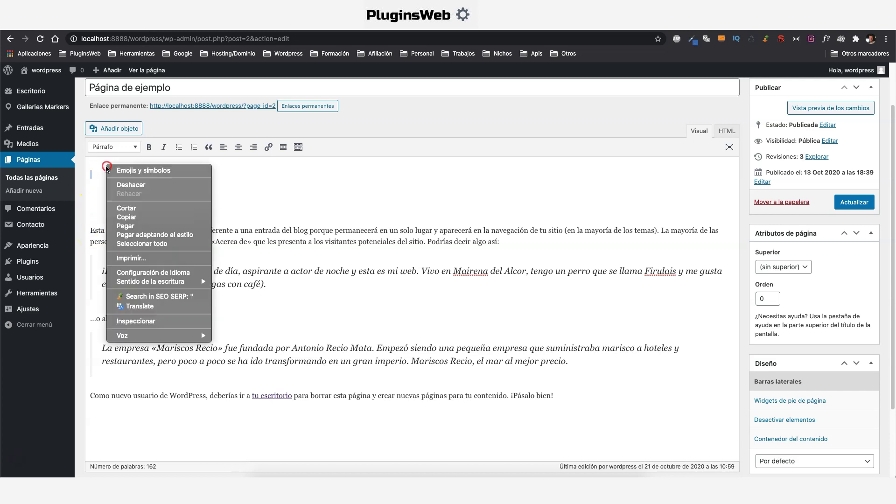
click(131, 225)
click(854, 202)
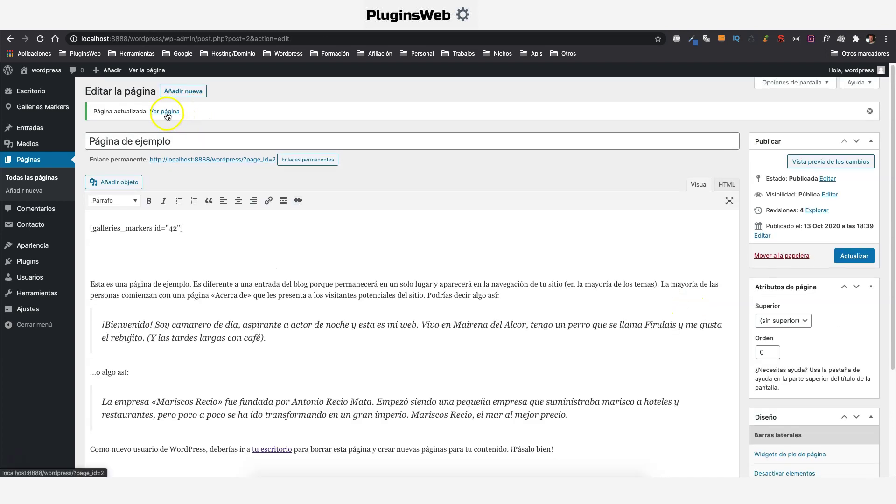
View the published page, advance the gallery to the sunset slide and check the pop-ups of both its markers
click(166, 113)
scroll(384, 248, down, 3)
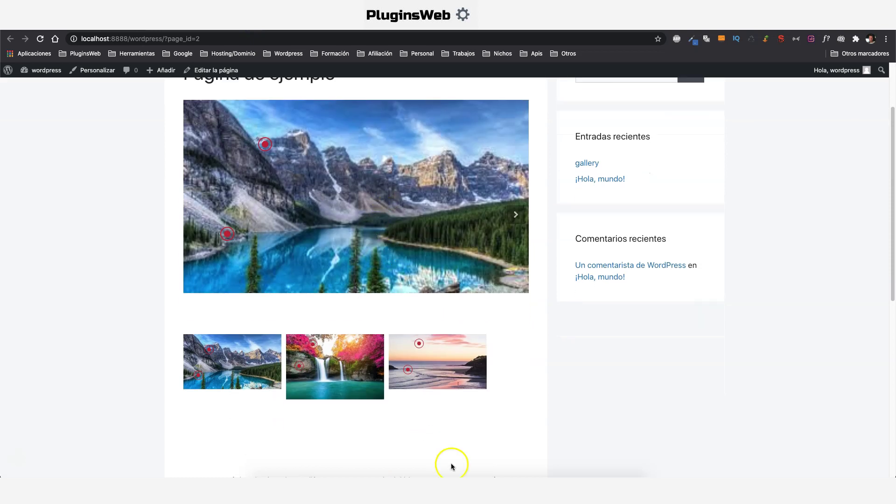
click(515, 216)
click(515, 216)
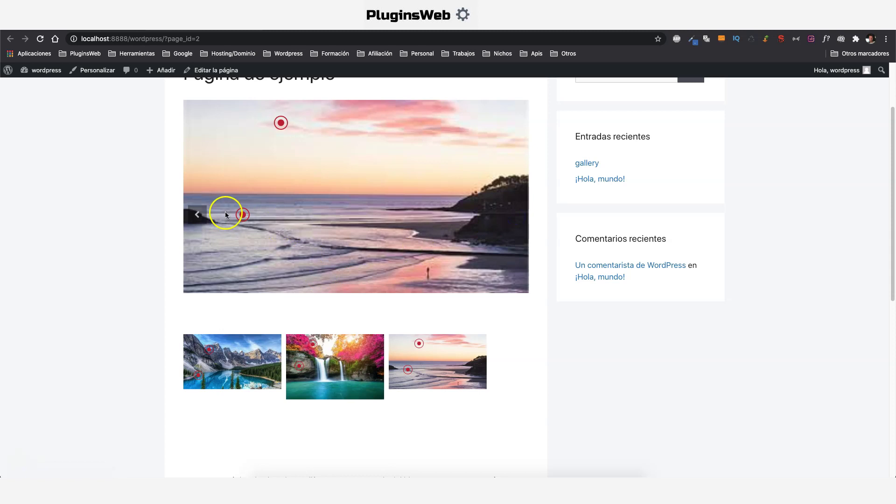
click(243, 215)
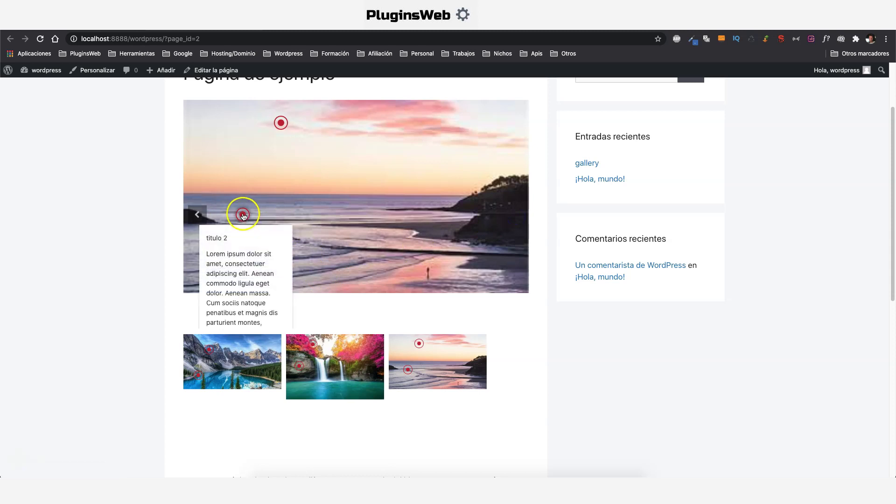
mouse_move(282, 123)
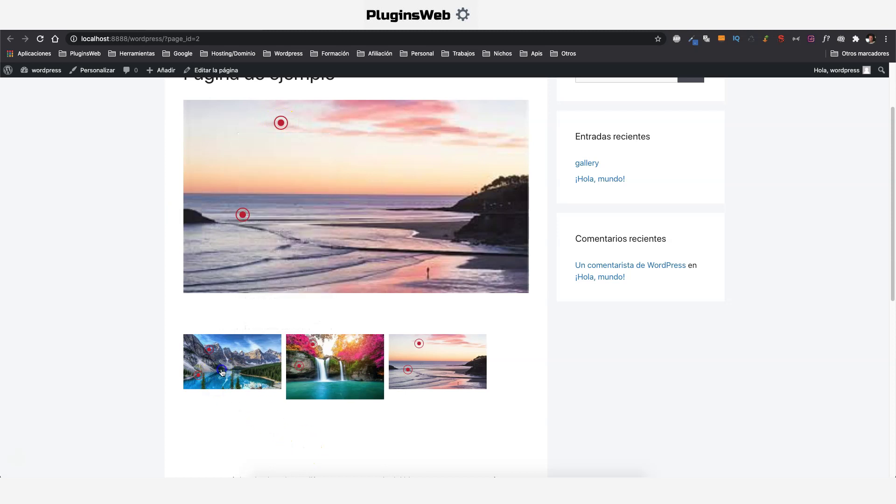
Show the mountain lake slide, follow the Lorem ipsum link in its lower marker's pop-up and return to the page
click(220, 371)
mouse_move(227, 234)
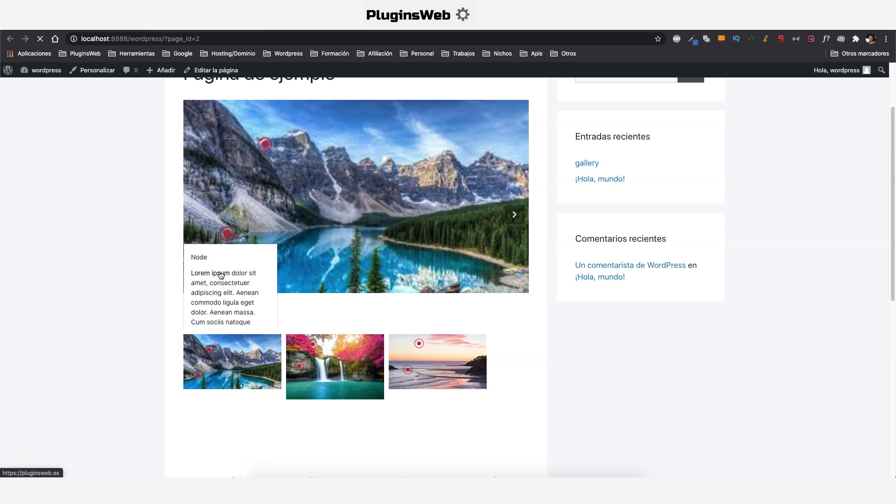
click(222, 275)
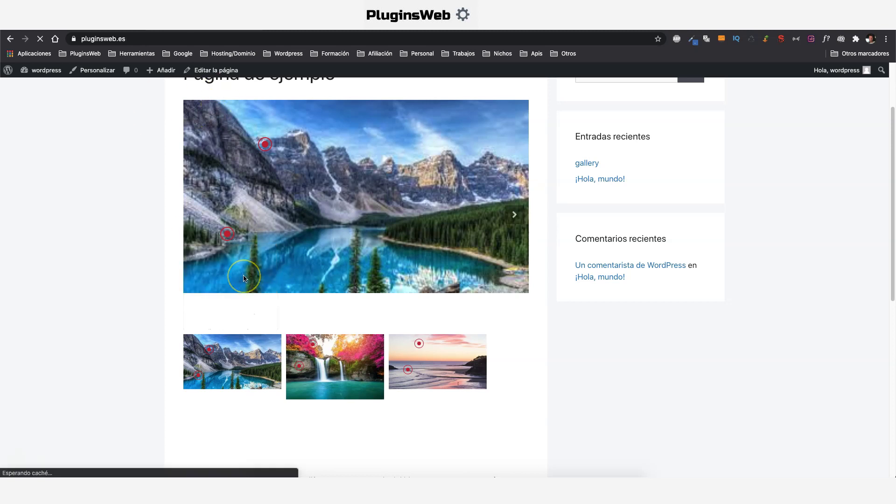
key(super+Left)
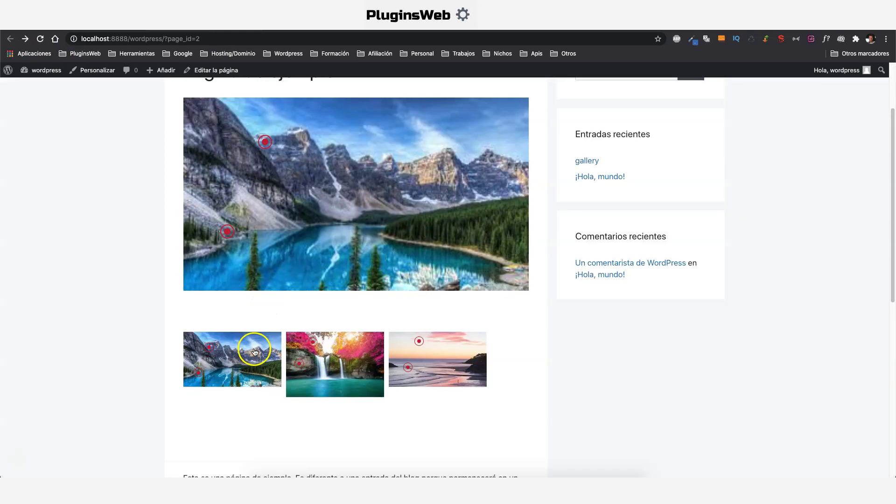
Check the marker pop-ups on the mountain lake slide and on the waterfall slide
scroll(305, 203, up, 2)
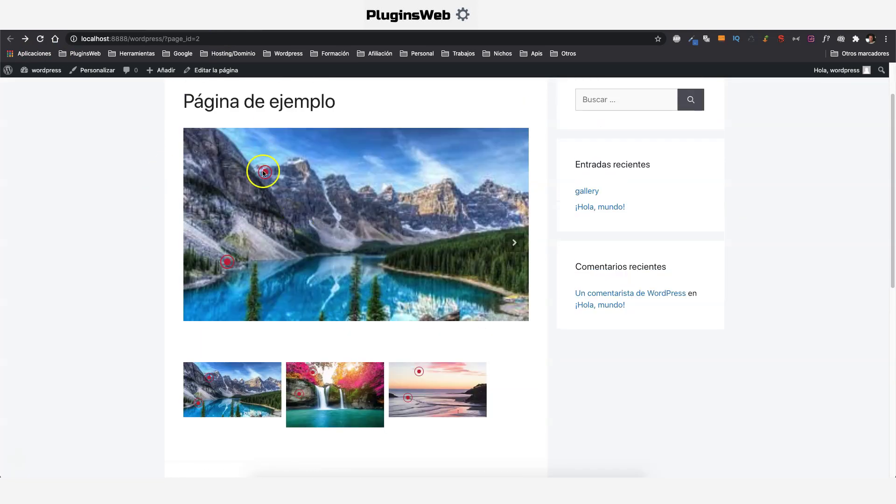
click(266, 172)
click(228, 264)
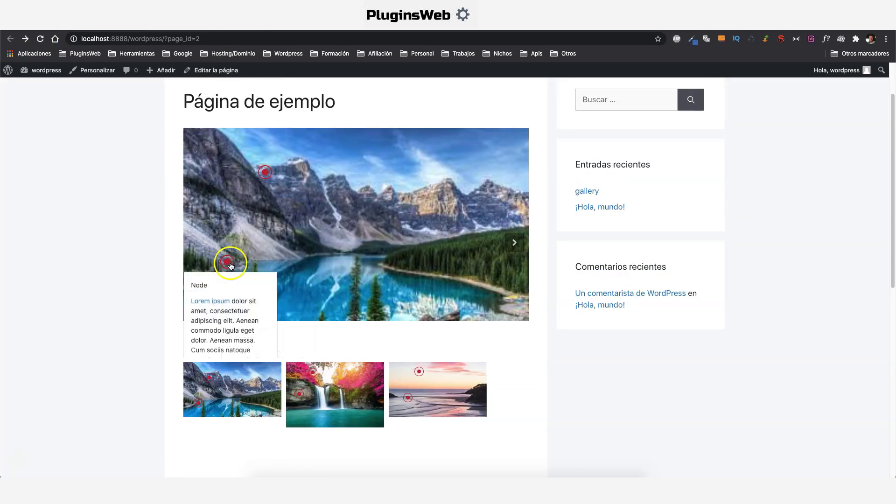
click(266, 171)
click(221, 231)
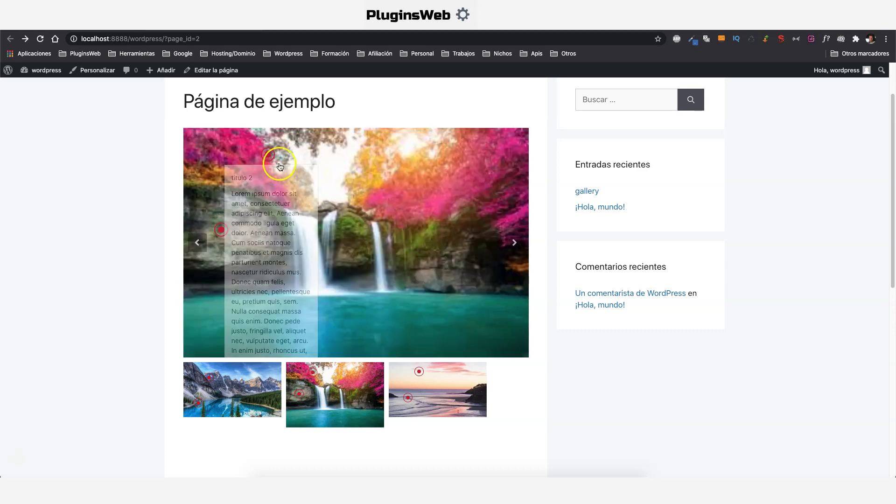
mouse_move(274, 160)
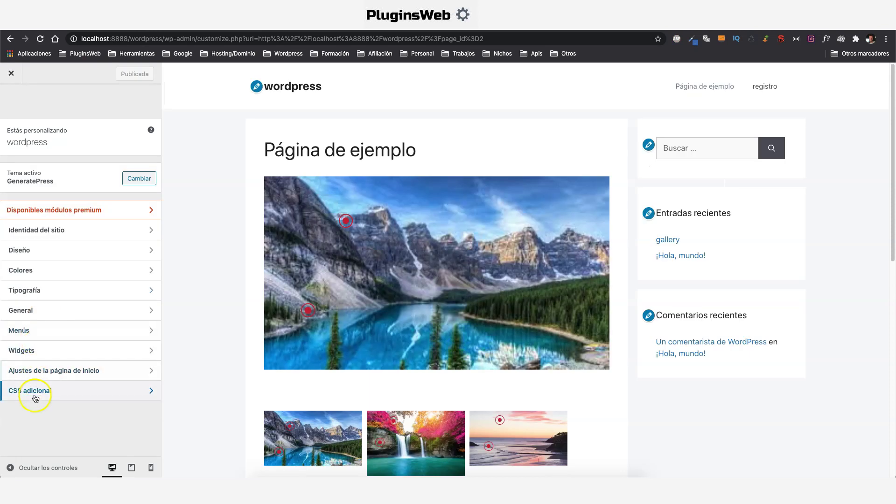
Open the theme's additional CSS editor and inspect the upper marker on the mountain slide to examine its class
click(36, 393)
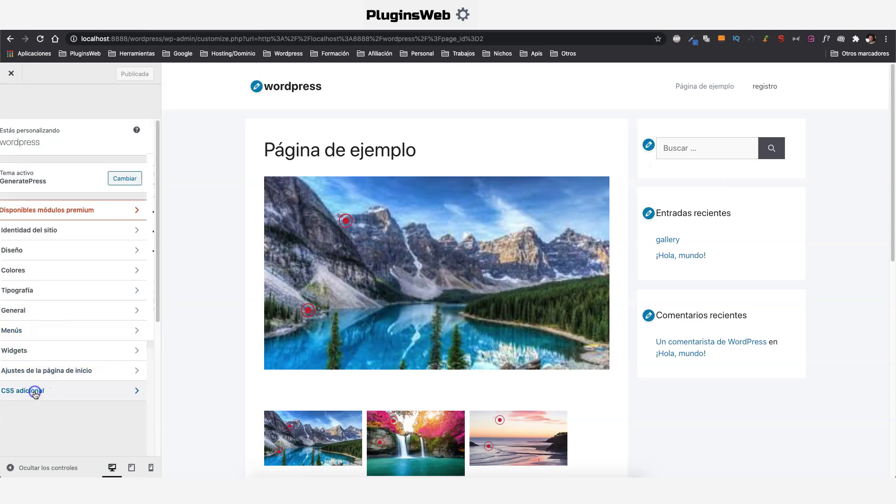
scroll(62, 327, down, 5)
scroll(235, 165, down, 1)
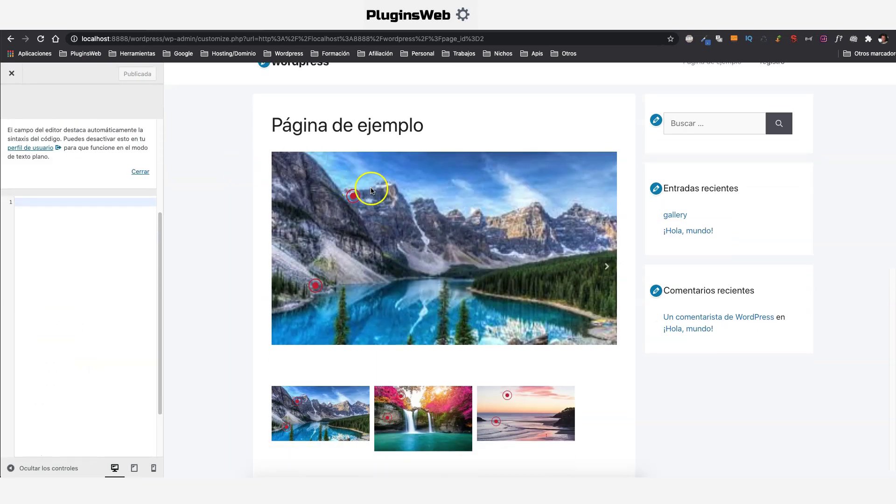
right_click(354, 197)
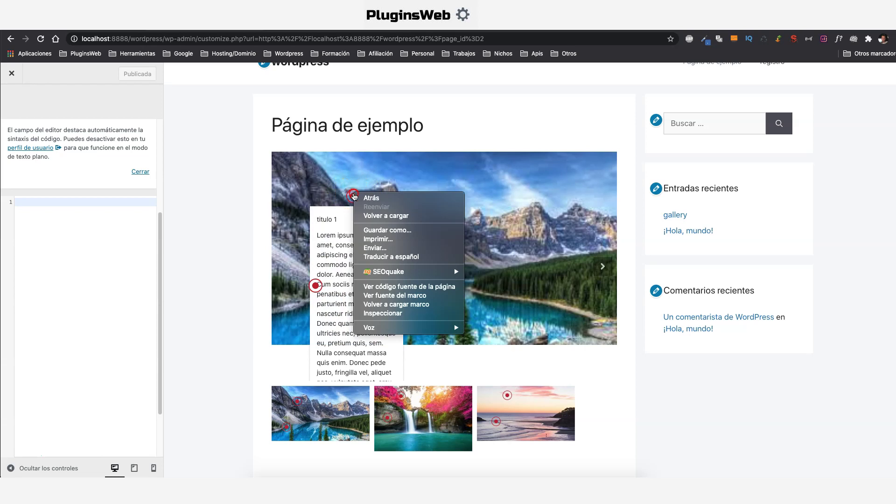
click(381, 313)
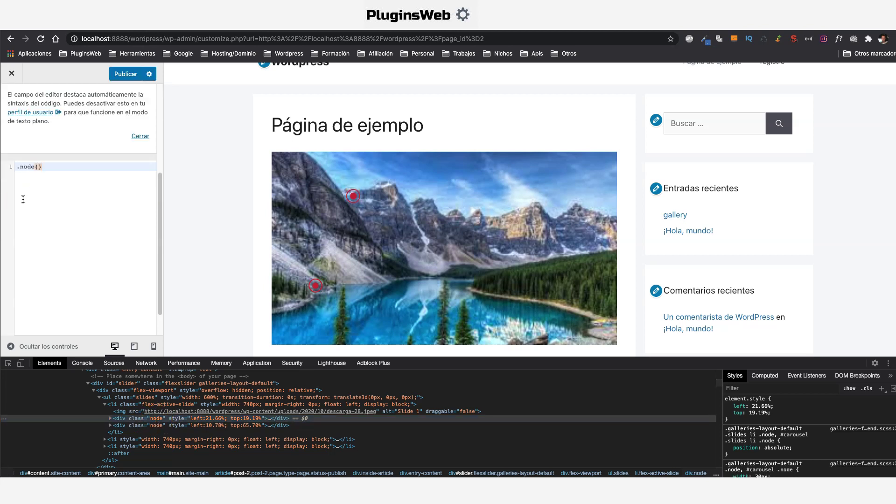
Give the .node CSS rule the declaration background-color: yellow; and check the upper marker in the preview
key(Return)
key(Return)
key(Return)
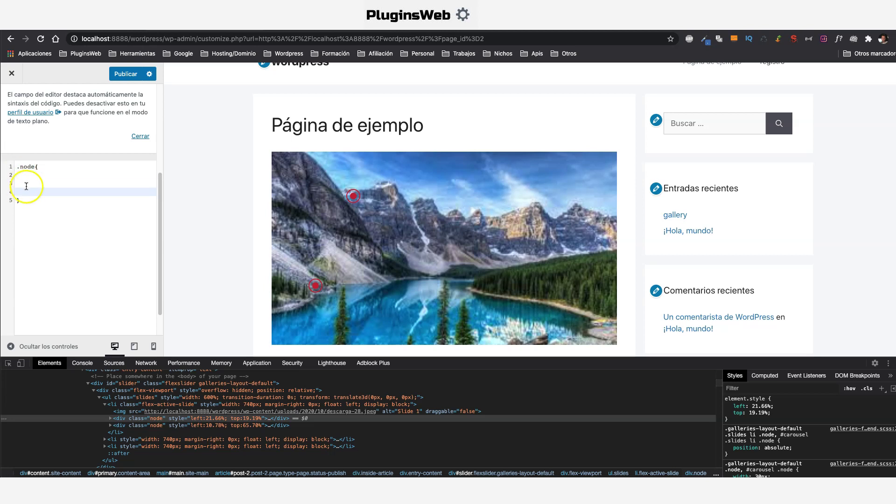
click(23, 177)
text(back)
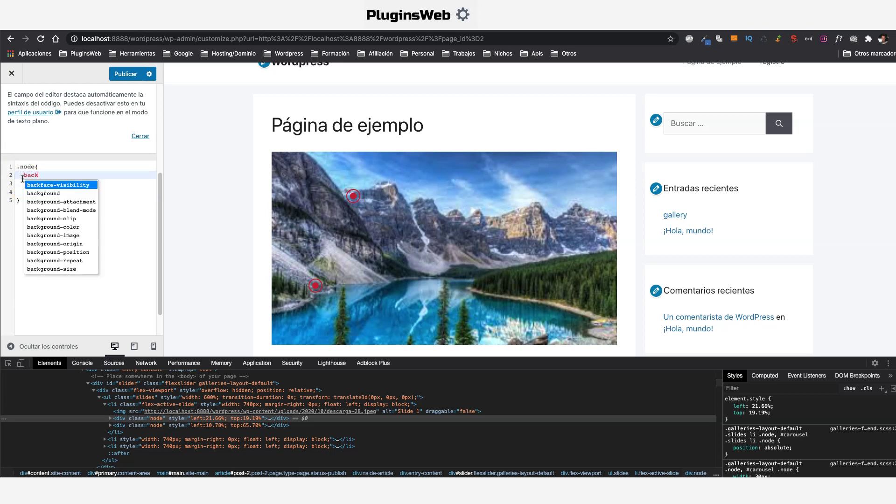
text(ground)
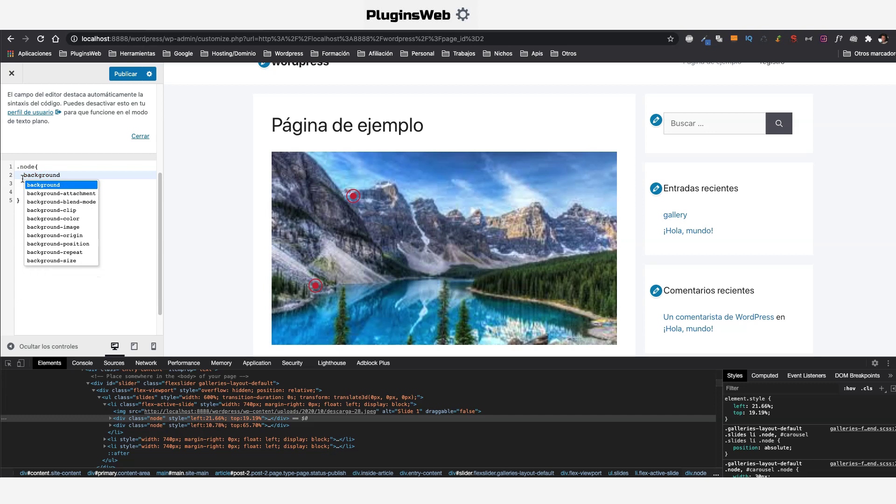
text(-color: yel)
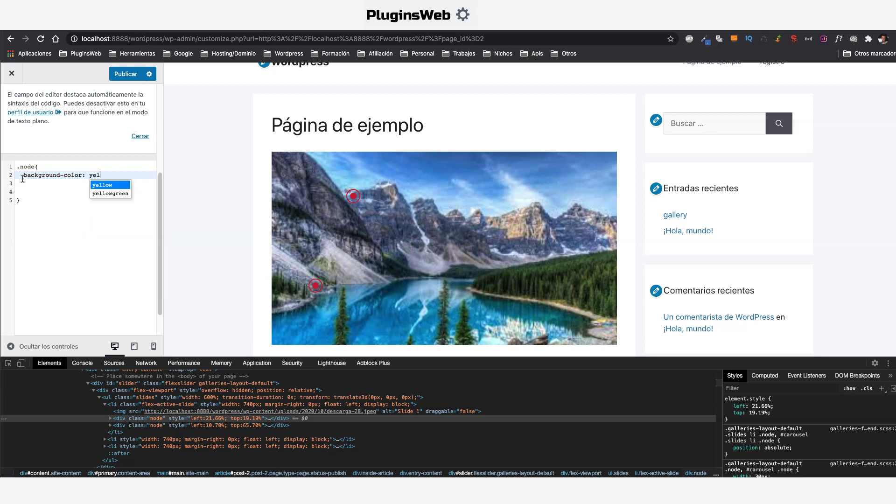
text(low;)
click(353, 196)
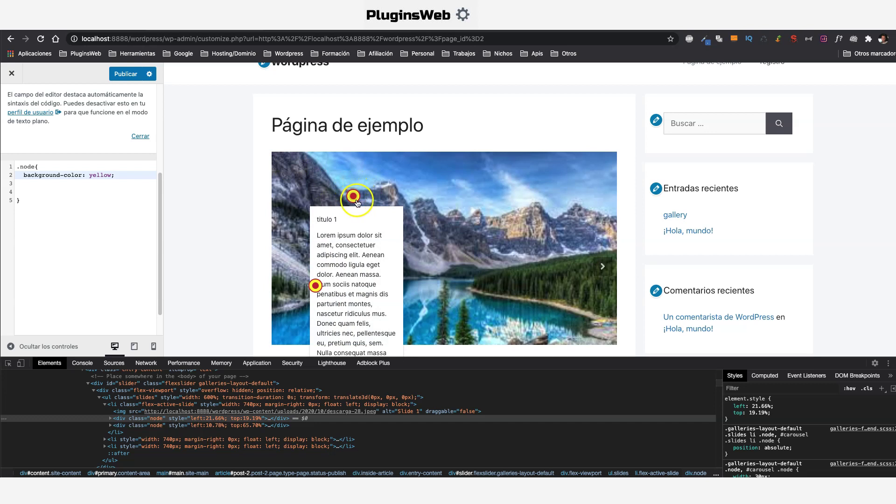
Add the declaration border-color:yellow !important; to the .node CSS rule and check the upper marker in the preview
click(96, 182)
click(125, 176)
key(Return)
text(bor)
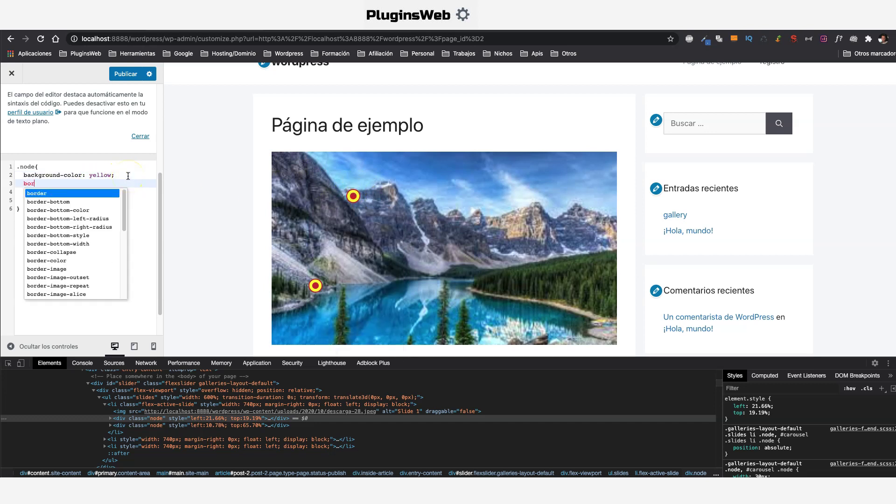
text(der-color:ye)
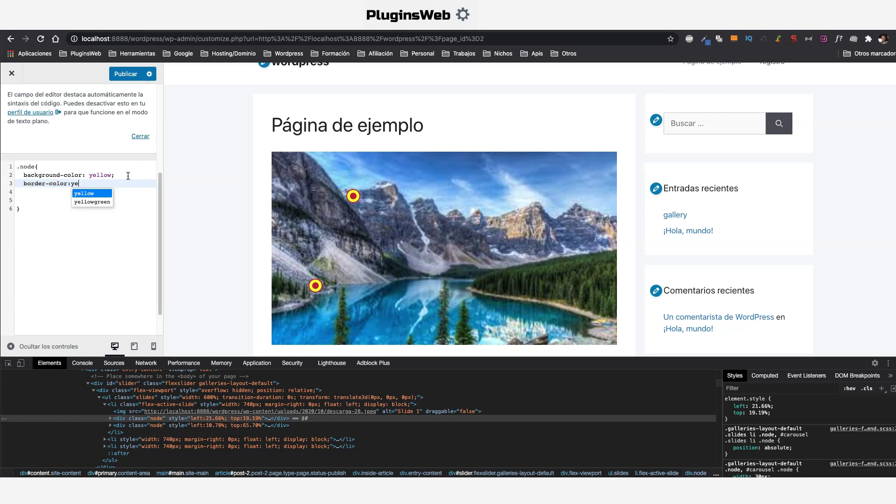
text(llow )
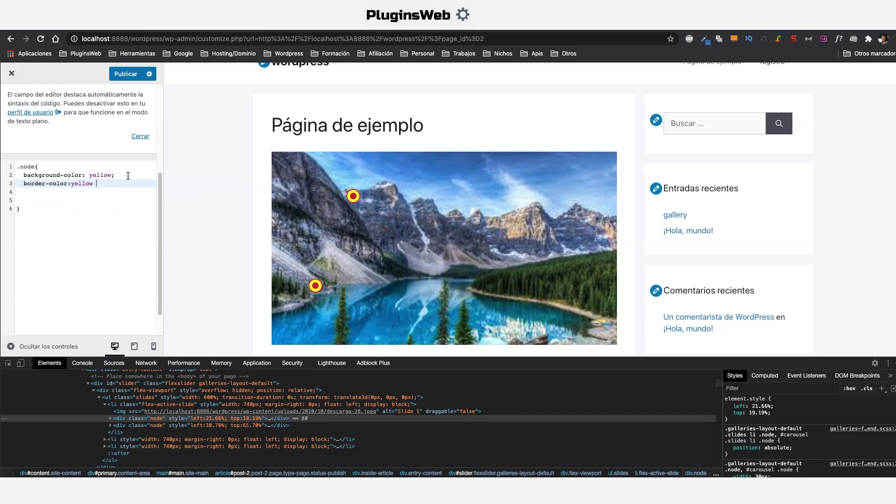
text(!impor)
click(117, 193)
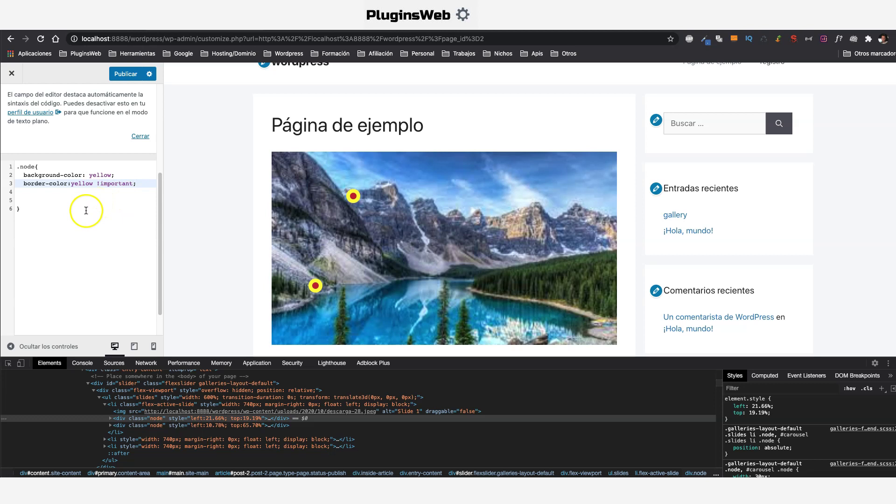
mouse_move(353, 196)
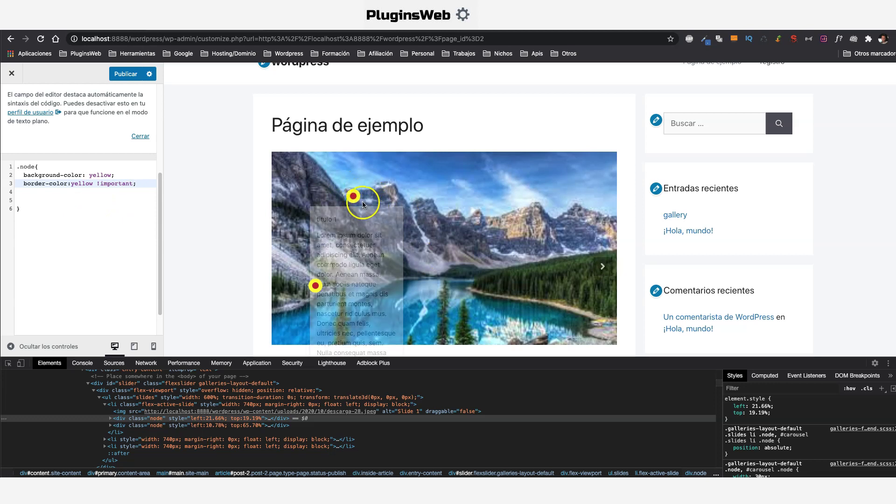
scroll(320, 180, down, 1)
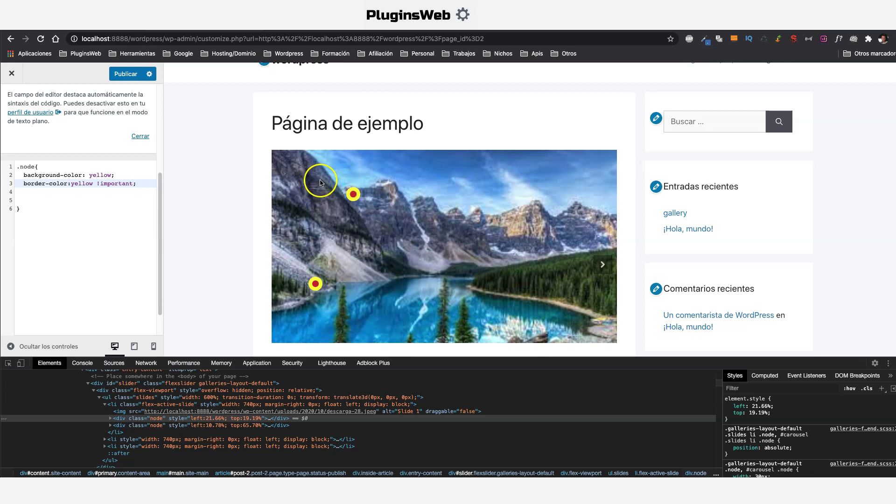
Add a div.node::before rule below the .node rule and start a background-color declaration in it
click(14, 364)
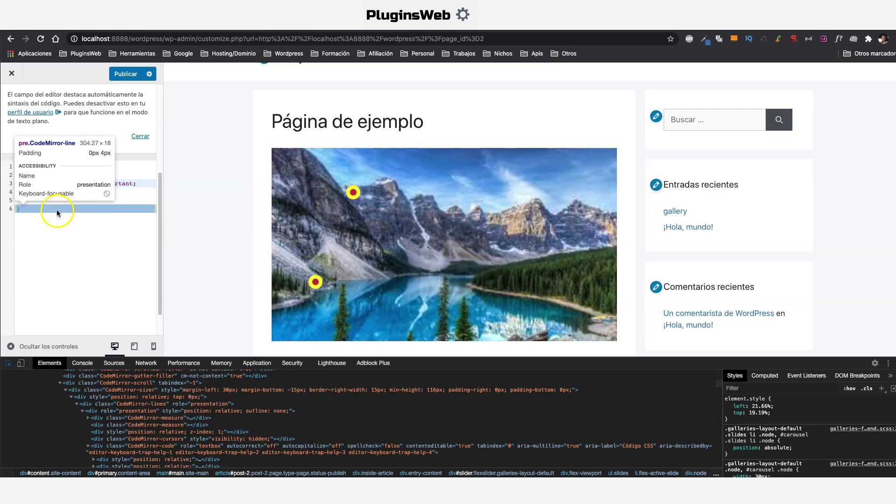
click(47, 208)
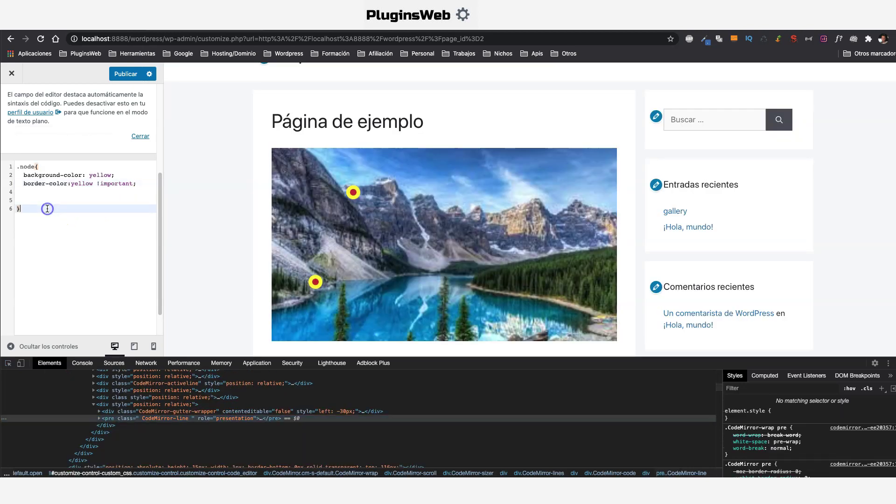
key(Return)
key(Return)
text(div.)
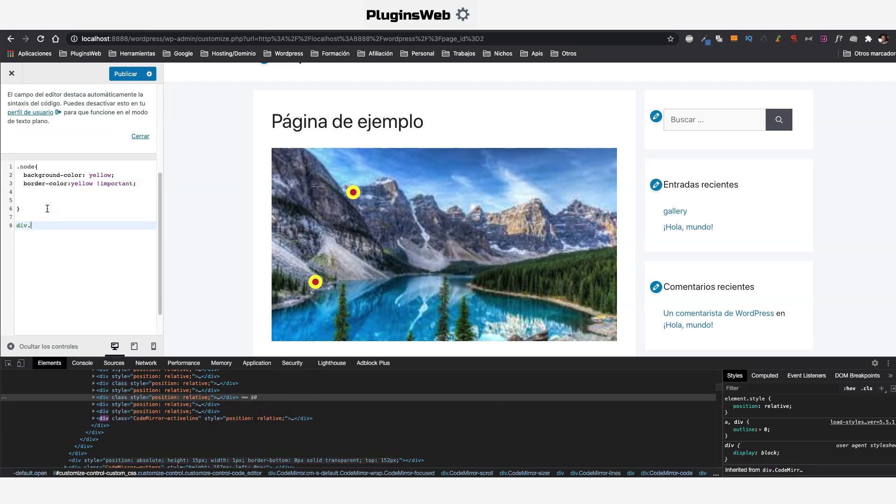
text(node::)
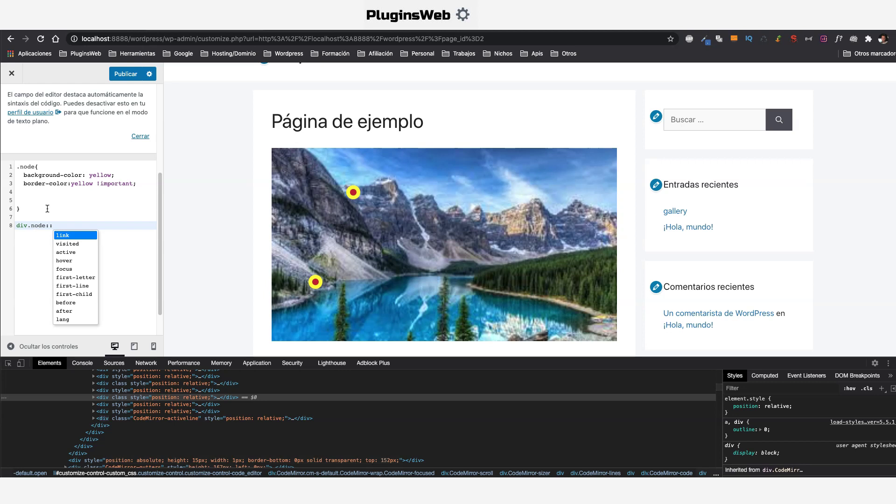
text(before)
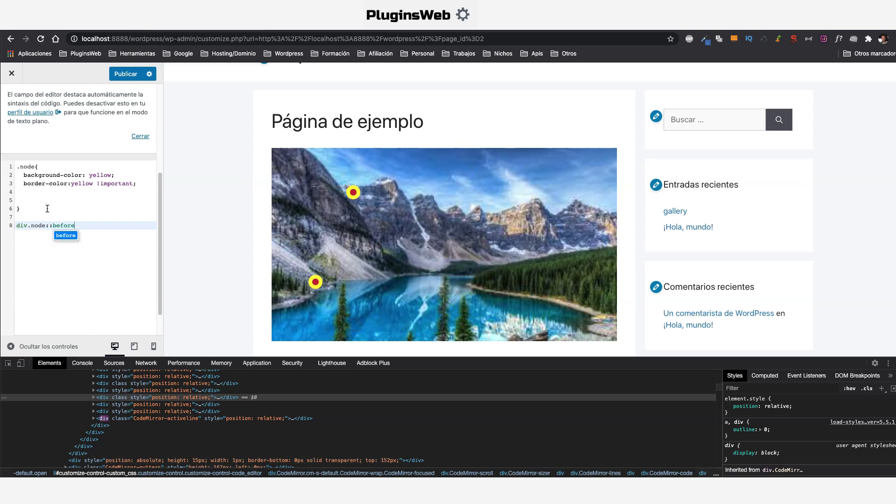
text({)
key(Return)
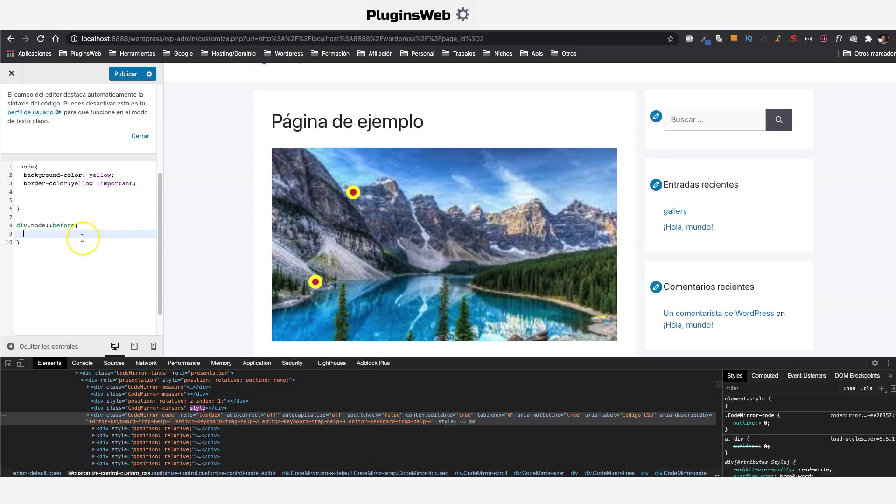
text(background-color)
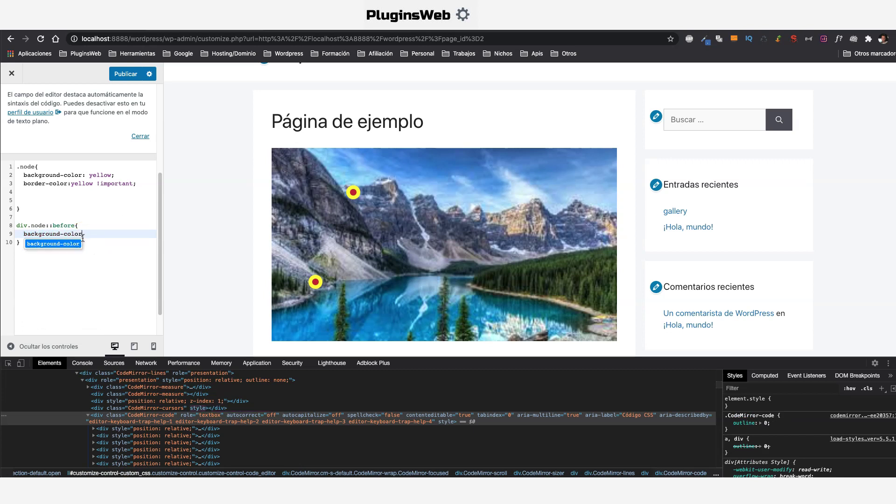